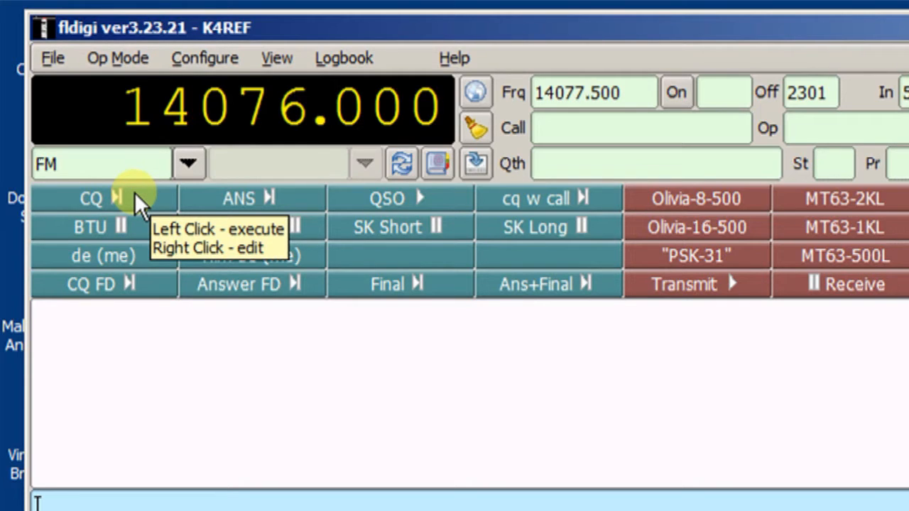
Open the CQ macro for editing and append a <MYCALL> tag after "calling pse k" in its text.
right_click(134, 192)
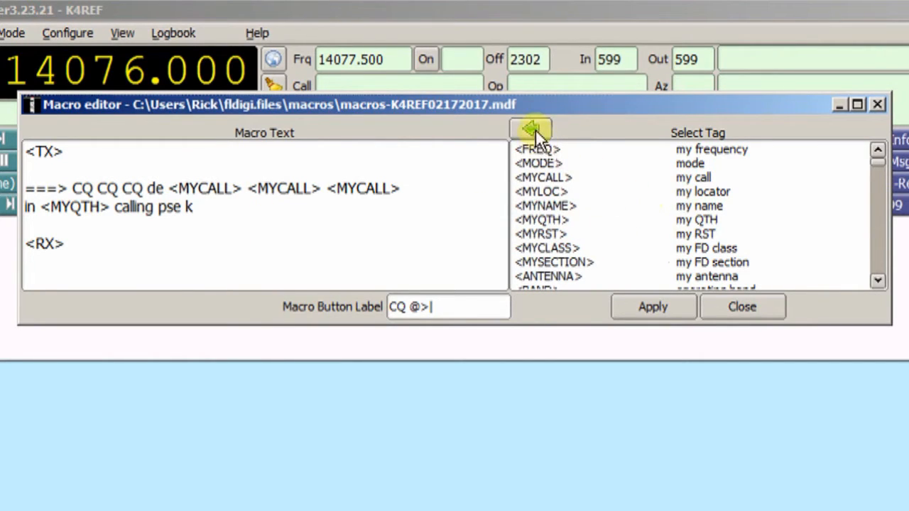
left_click(544, 177)
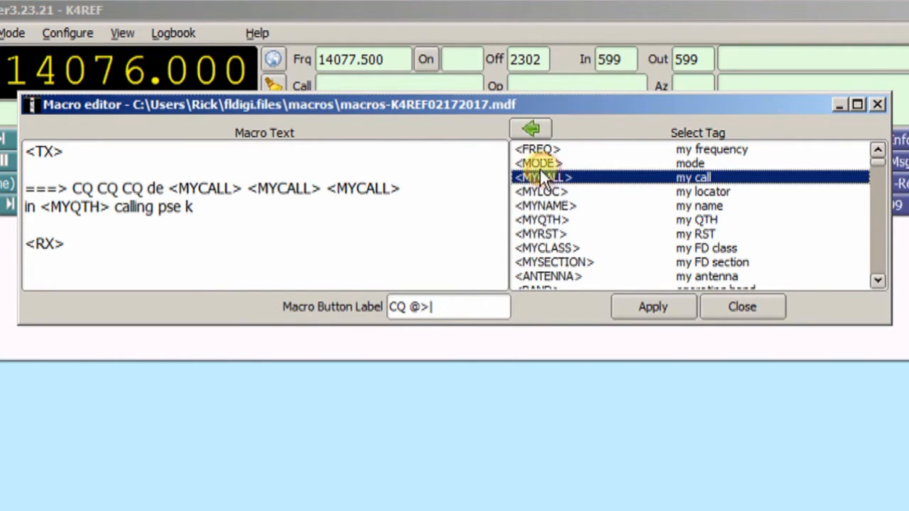
left_click(540, 125)
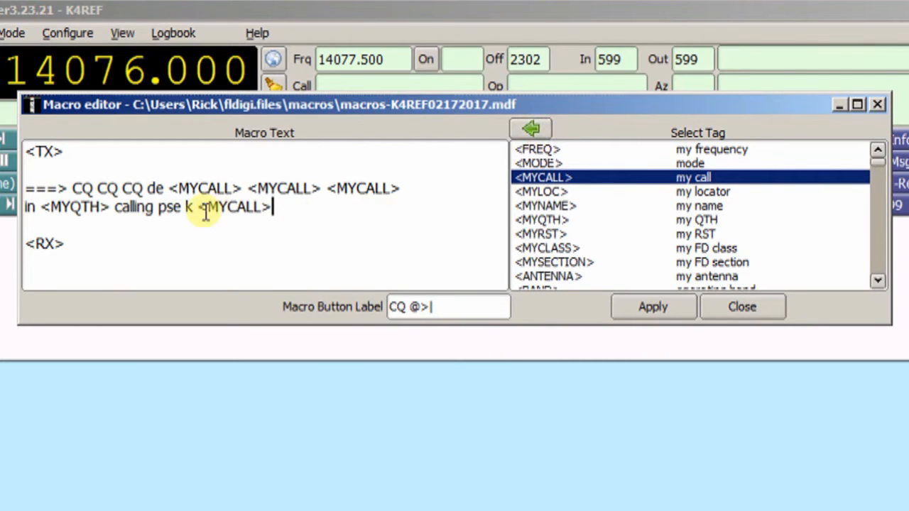
Delete the <MYCALL> tag appended to the end of the CQ macro's calling line.
key("BackSpace")
key("BackSpace")
key("BackSpace")
key("BackSpace")
key("BackSpace")
key("BackSpace")
key("BackSpace")
key("BackSpace")
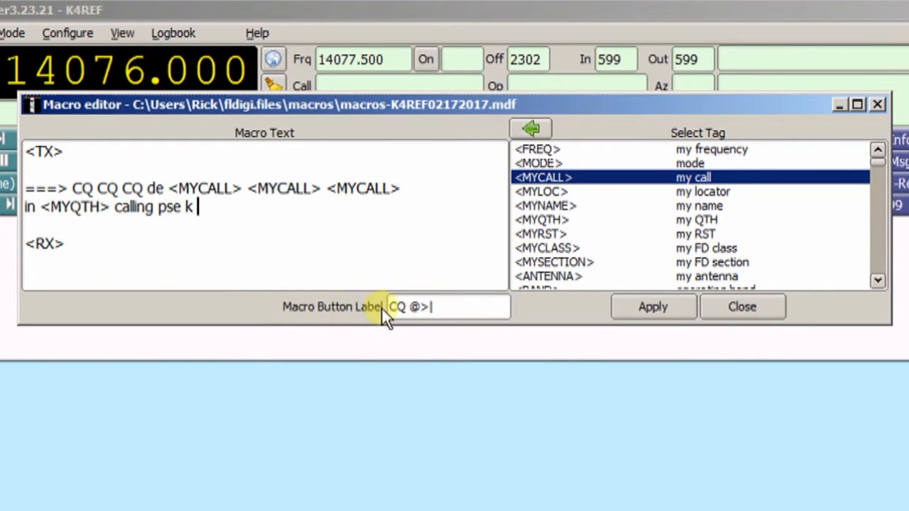
Examine the CQ macro's button label and text, close it, and review the BTU macro's definition.
left_click(430, 310)
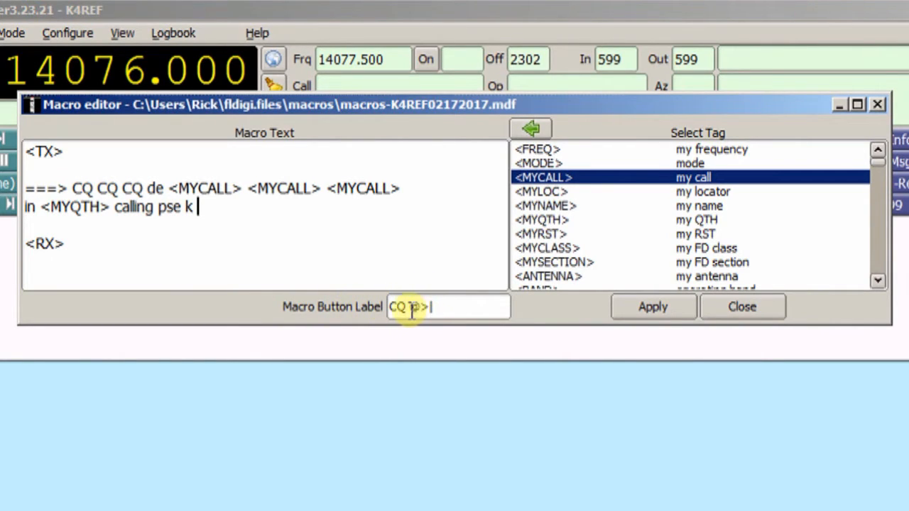
type("|")
left_click_drag(443, 310, 378, 312)
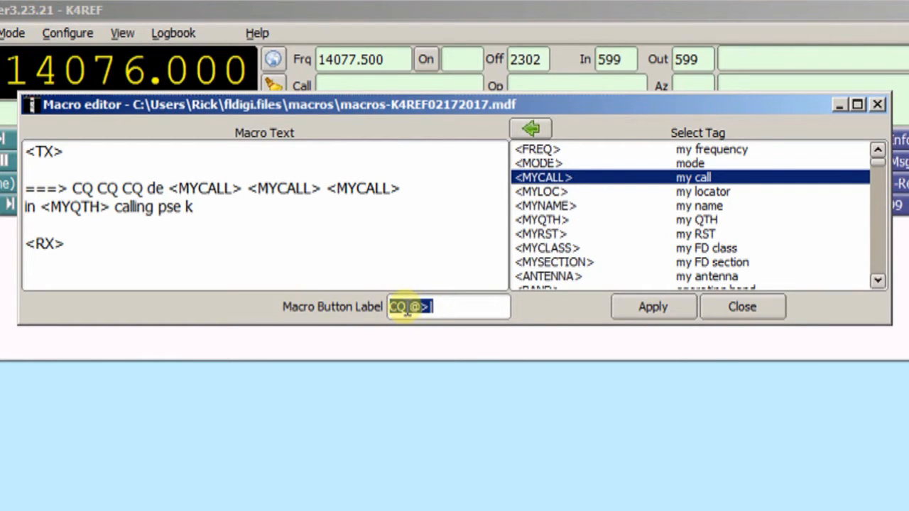
left_click(112, 221)
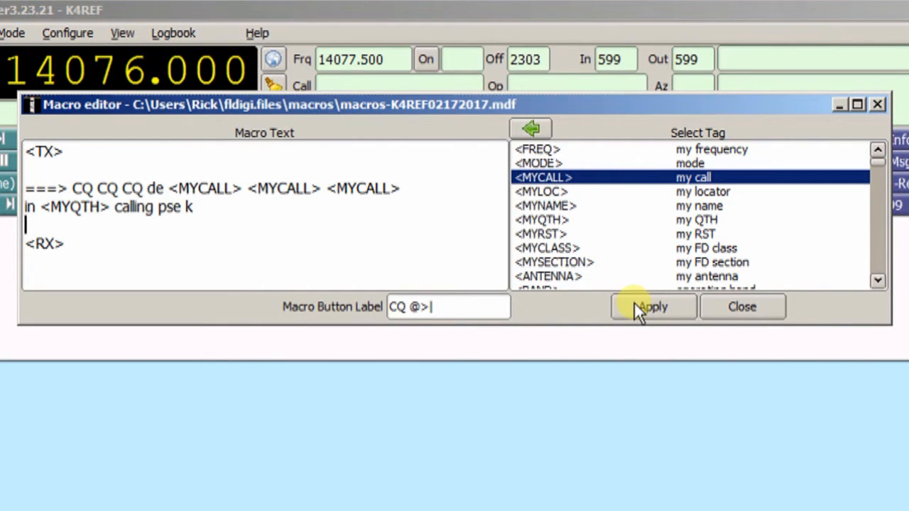
left_click(731, 307)
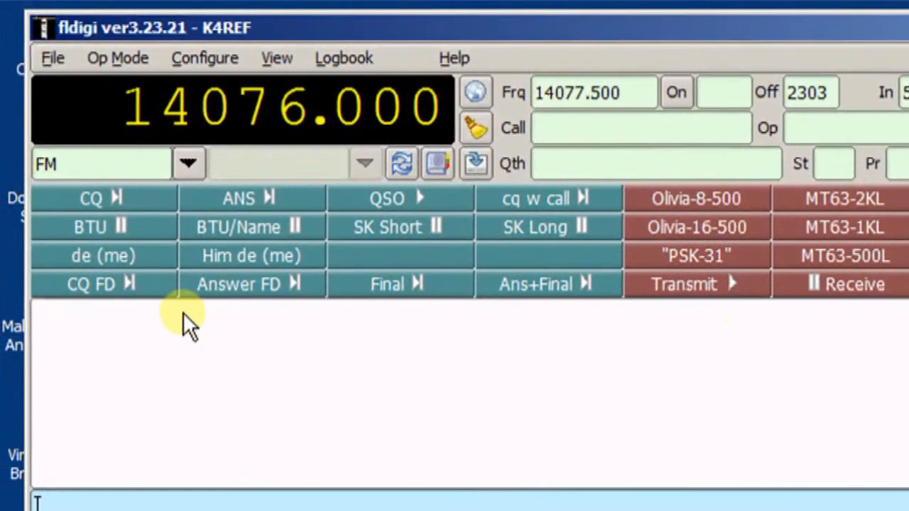
right_click(141, 222)
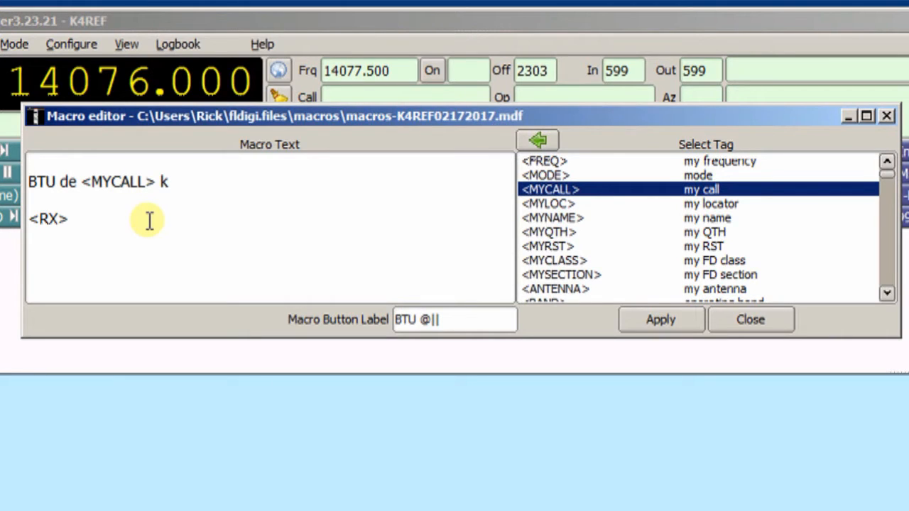
left_click(722, 315)
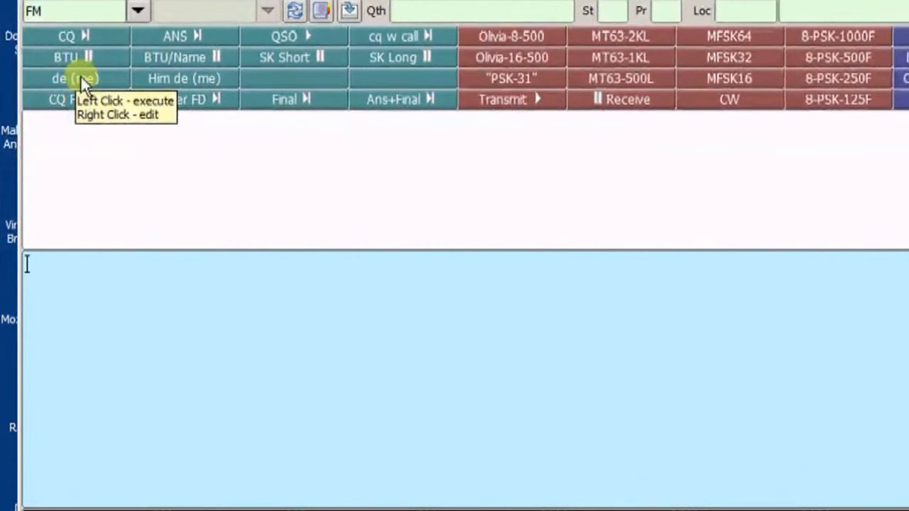
Run the "de (me)" macro to queue its text for transmission, and review that macro's definition.
left_click(80, 77)
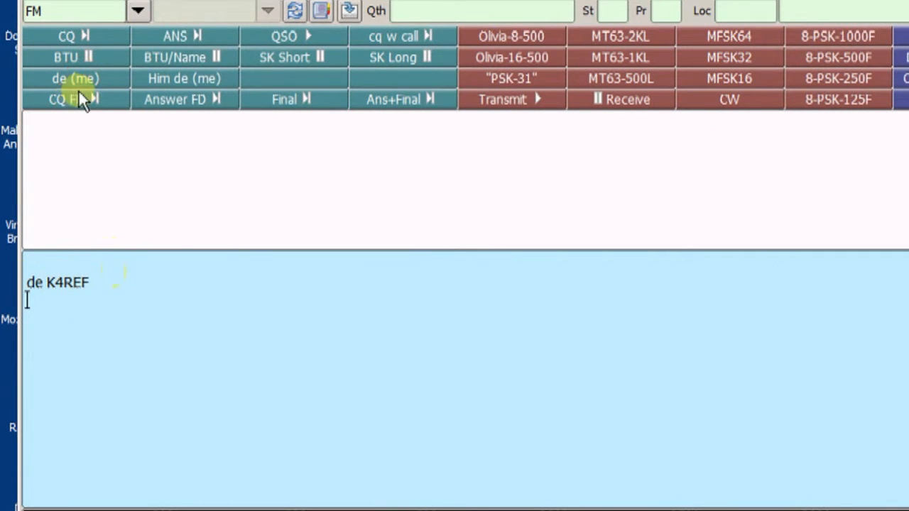
right_click(95, 77)
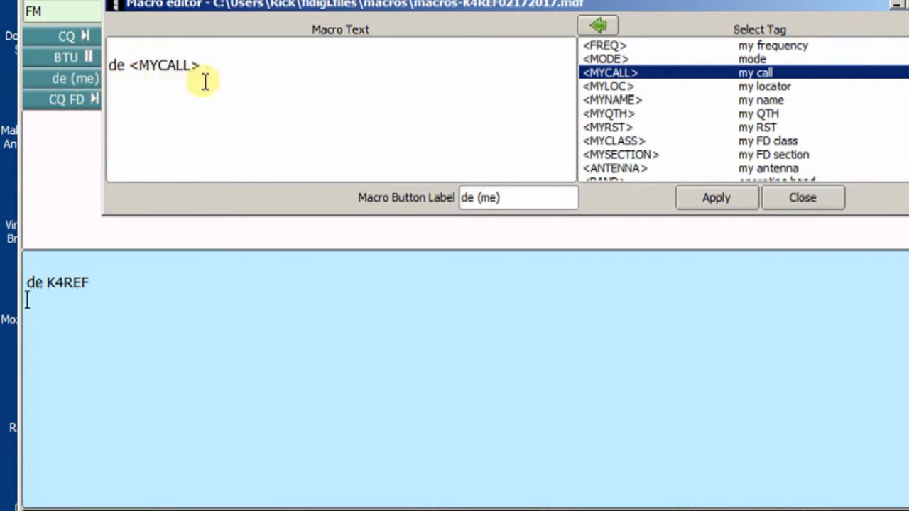
left_click(789, 196)
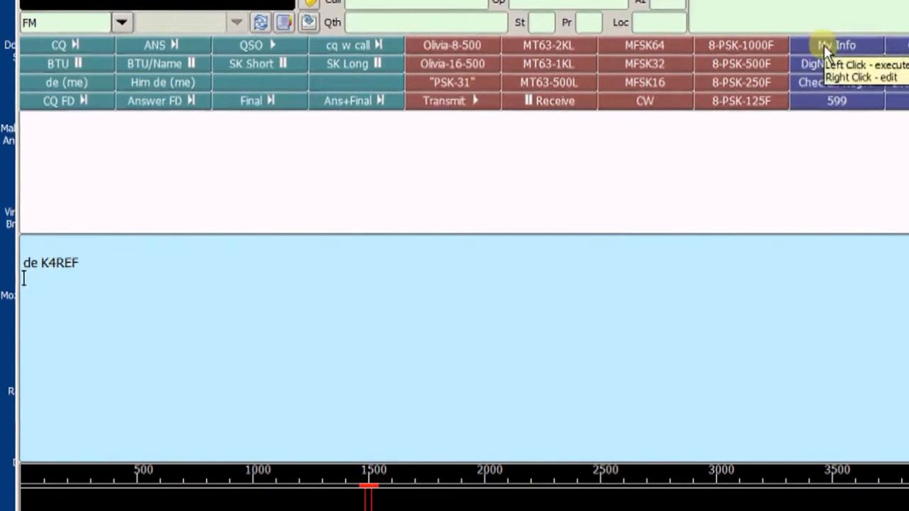
Queue the My Info and BTU macro texts after the station identification and start transmitting.
left_click(823, 44)
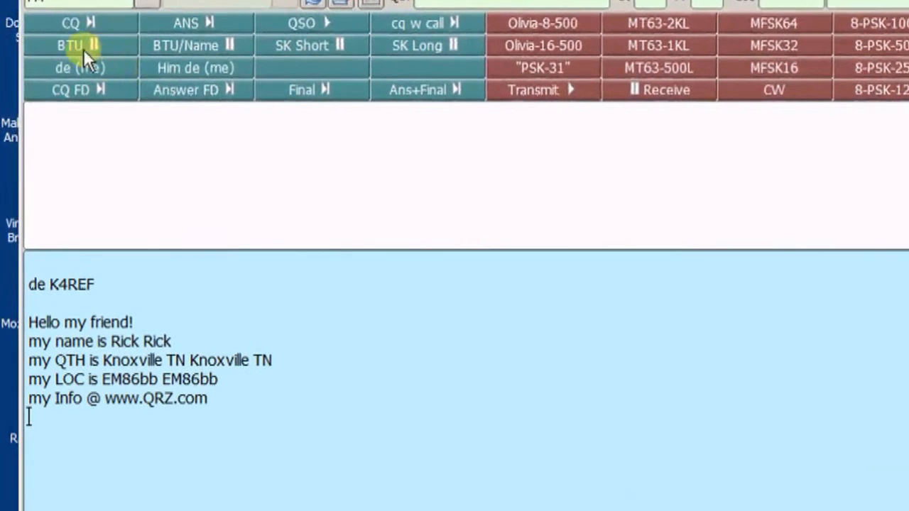
left_click(75, 43)
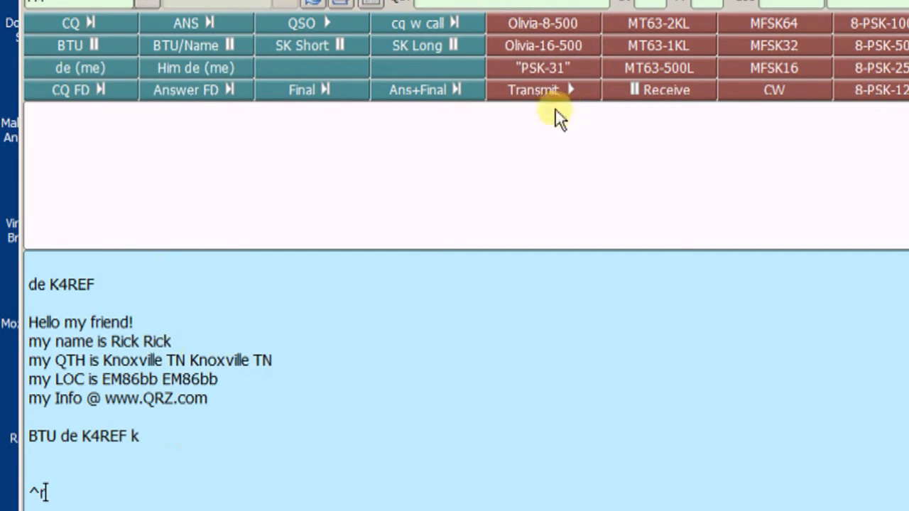
left_click(546, 91)
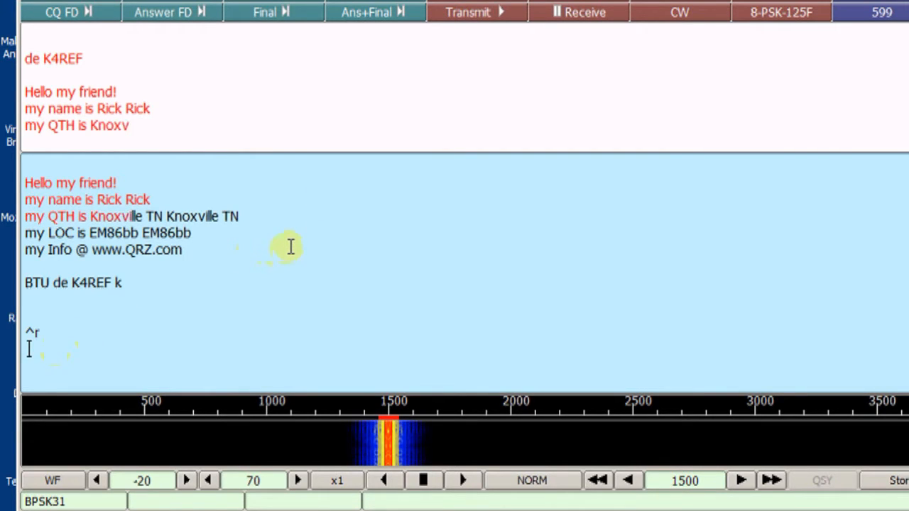
scroll(290, 247, "up", 1)
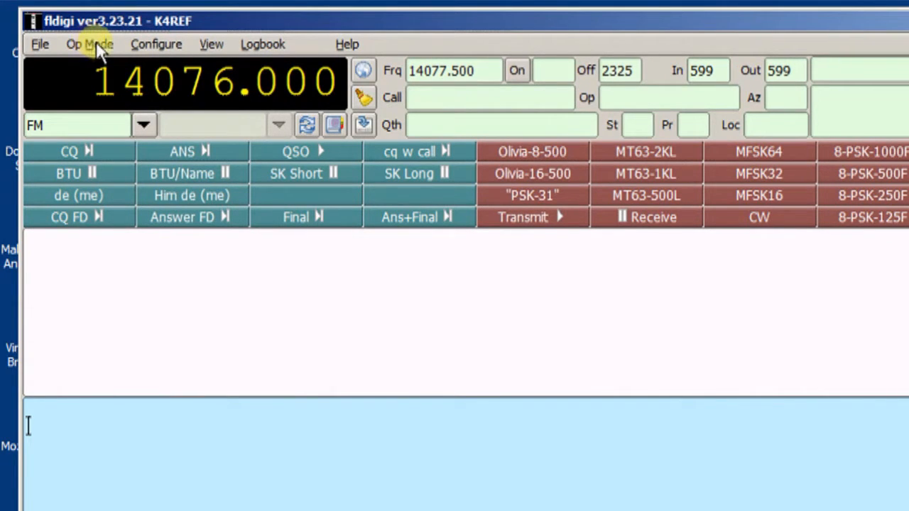
Set the operating mode to Olivia OL 8-500 from the full list of modes.
left_click(98, 49)
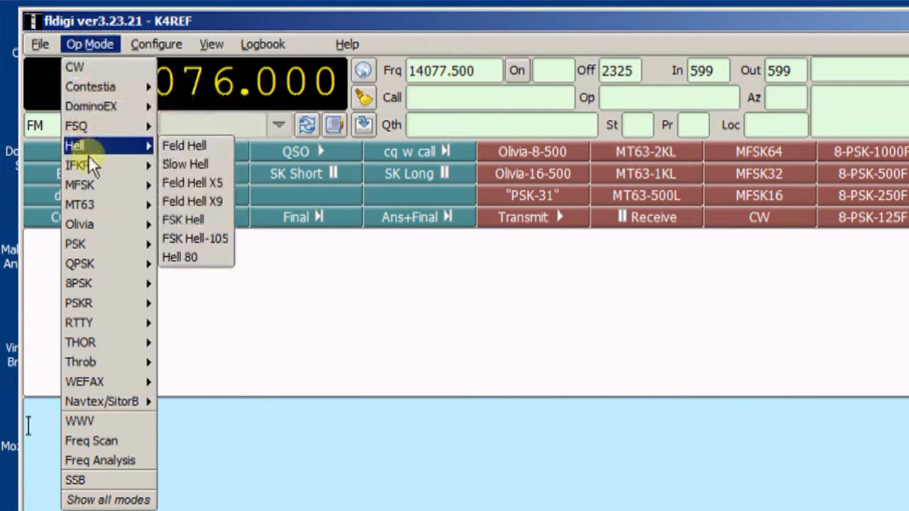
mouse_move(89, 202)
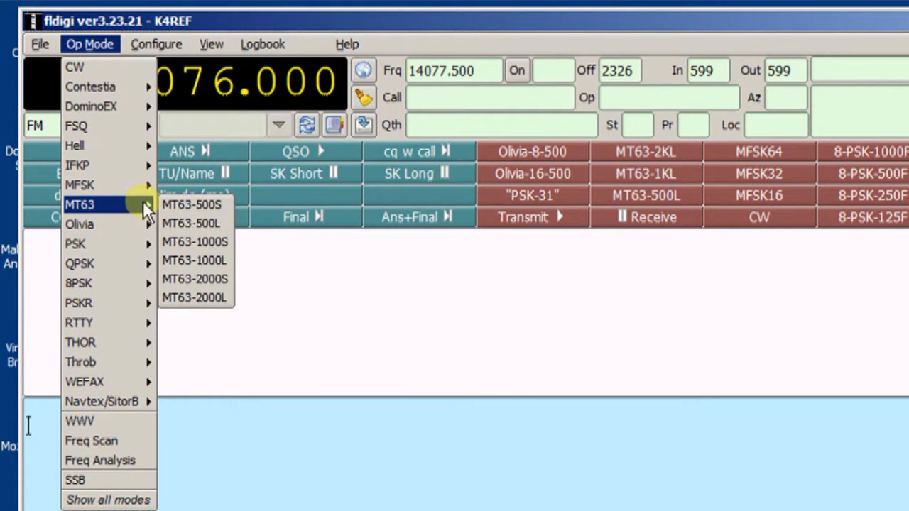
mouse_move(115, 218)
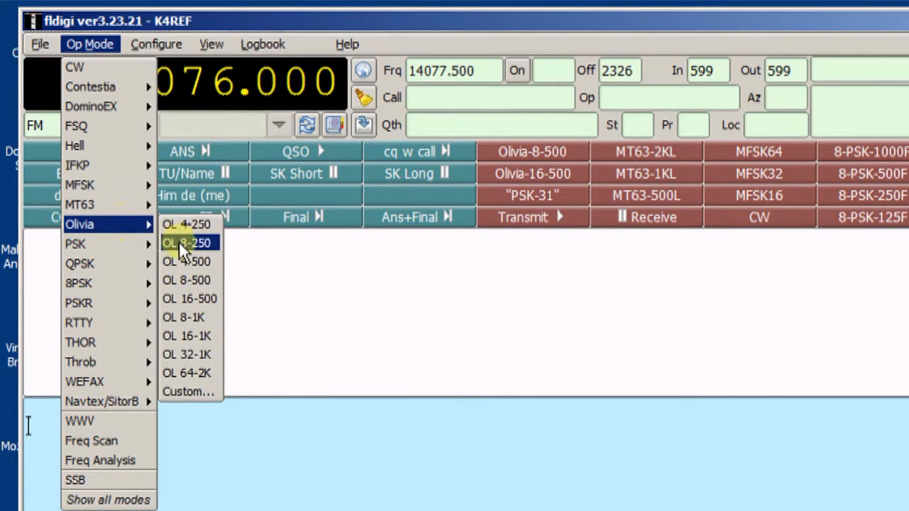
left_click(180, 278)
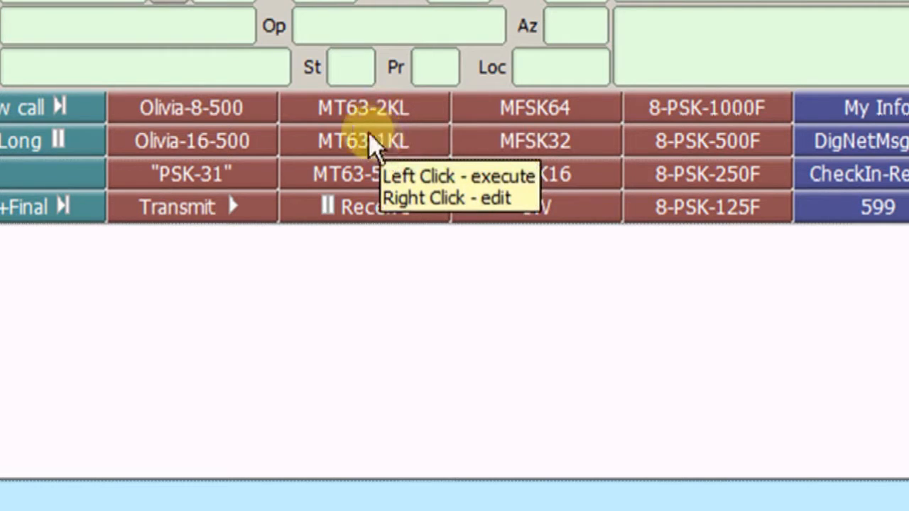
Use the mode macros to select Olivia-8-500, switch to MT63-2KL, and return to Olivia-8-500.
left_click(206, 99)
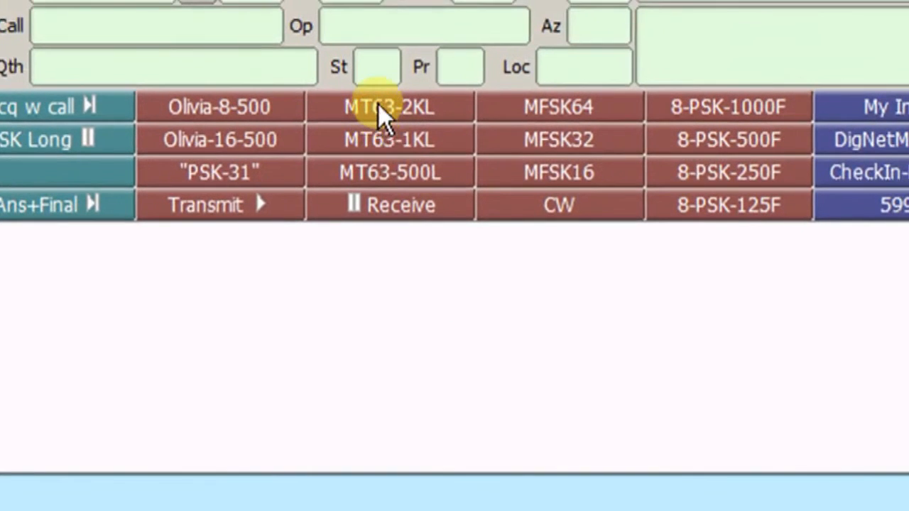
left_click(378, 104)
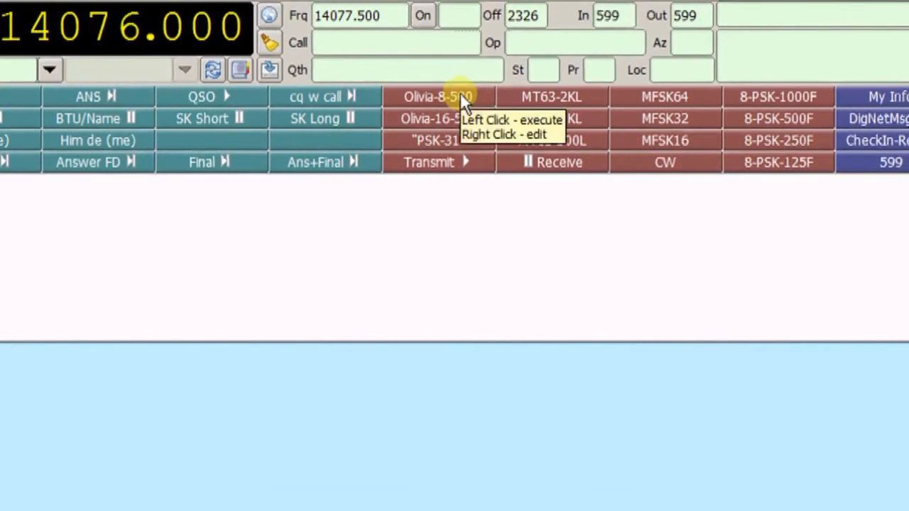
left_click(459, 93)
Open the Olivia-8-500 macro for editing and insert a second <MODEM:Olivia-8-500> tag after the existing one.
right_click(460, 93)
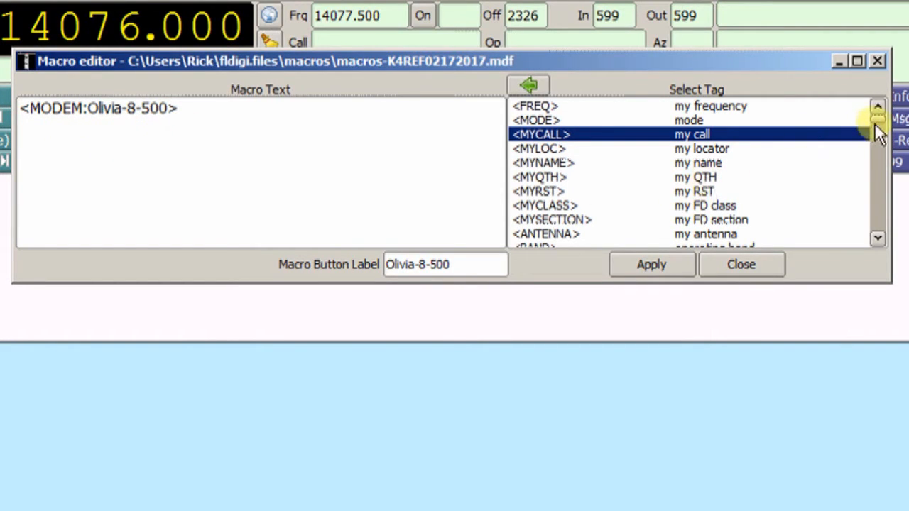
left_click_drag(876, 123, 877, 199)
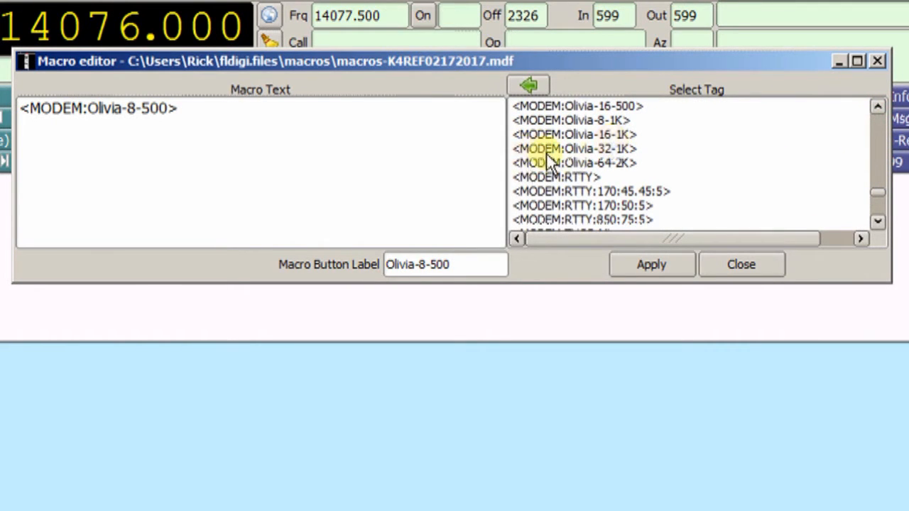
scroll(543, 152, "up", 2)
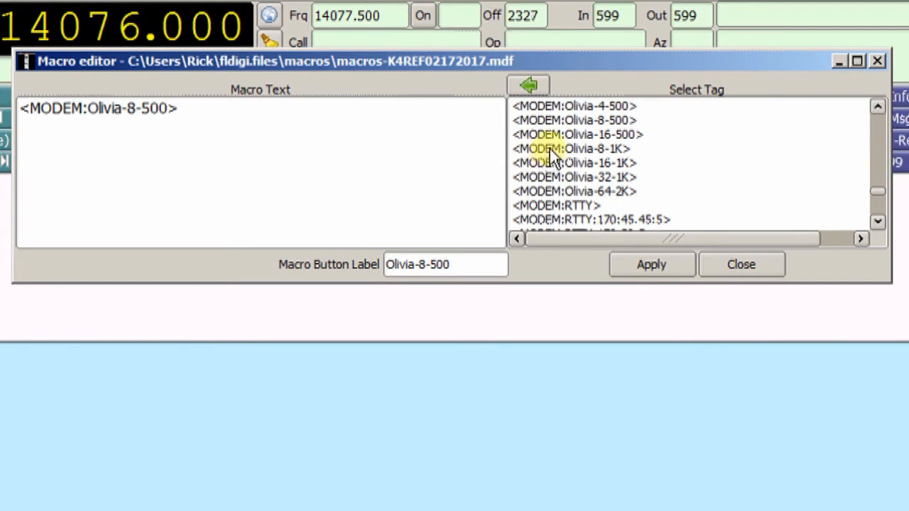
left_click(603, 119)
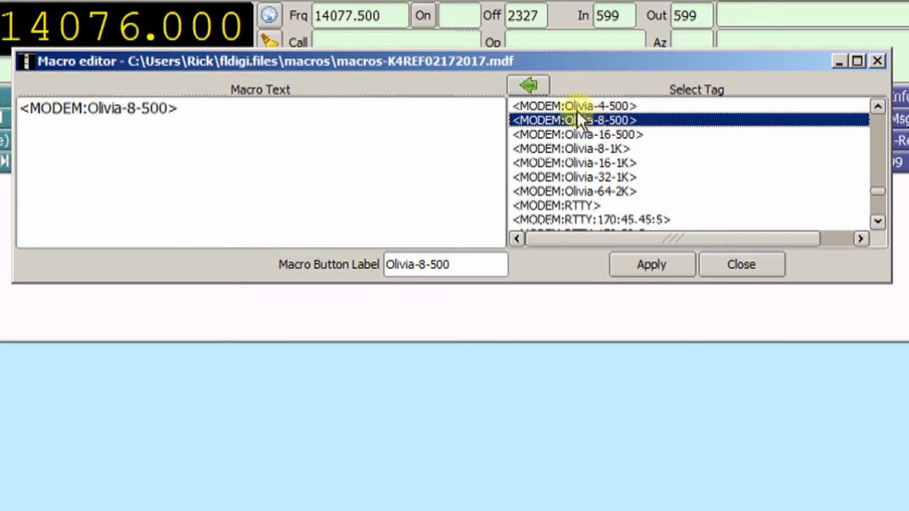
left_click(526, 85)
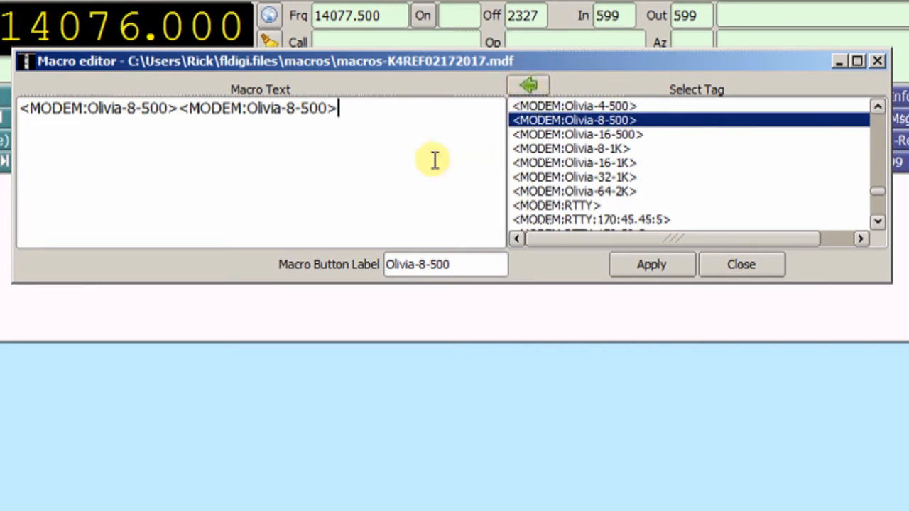
Delete the duplicate <MODEM:Olivia-8-500> tag from the macro text and close the macro editor.
key("BackSpace")
key("BackSpace")
key("BackSpace")
key("BackSpace")
key("BackSpace")
key("BackSpace")
key("BackSpace")
key("BackSpace")
key("BackSpace")
key("BackSpace")
key("BackSpace")
key("BackSpace")
key("BackSpace")
key("BackSpace")
key("BackSpace")
key("BackSpace")
key("BackSpace")
key("BackSpace")
key("BackSpace")
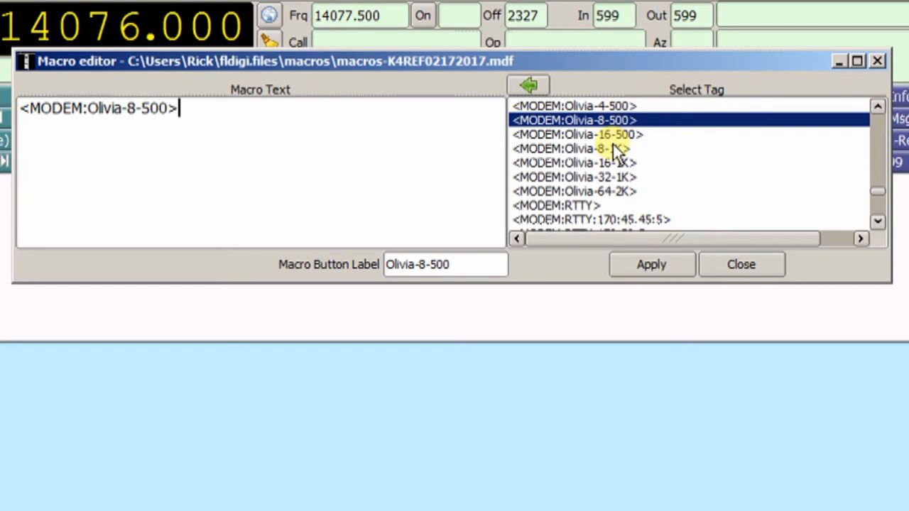
left_click(724, 259)
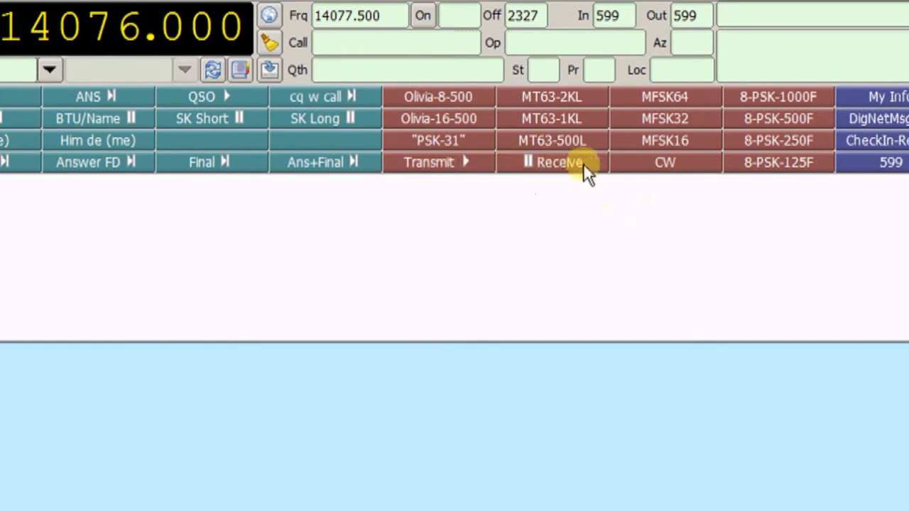
Review the definitions of the Transmit, Gear Brag and Weather macros, closing the editor after each.
right_click(475, 155)
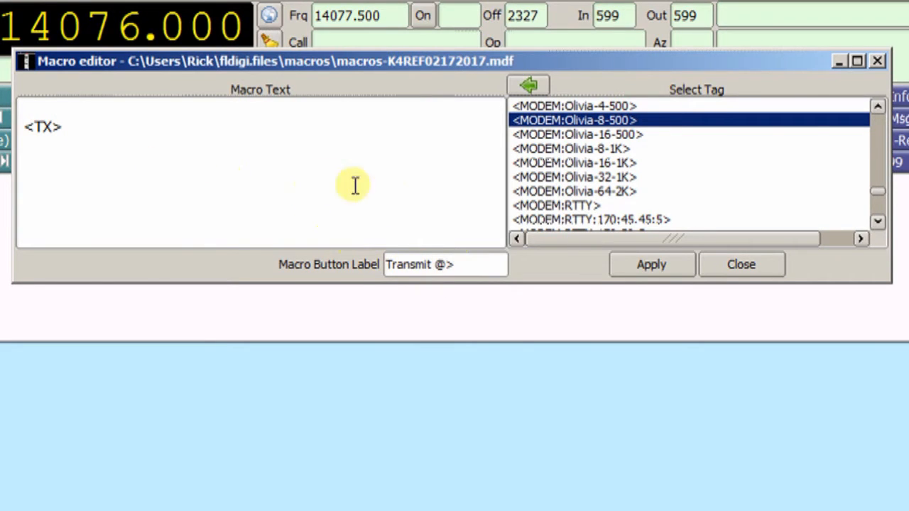
left_click(727, 262)
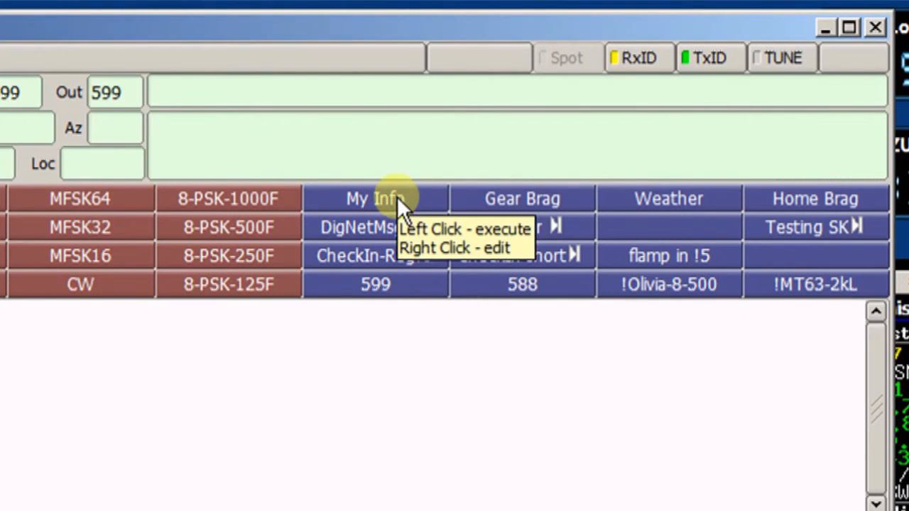
right_click(551, 192)
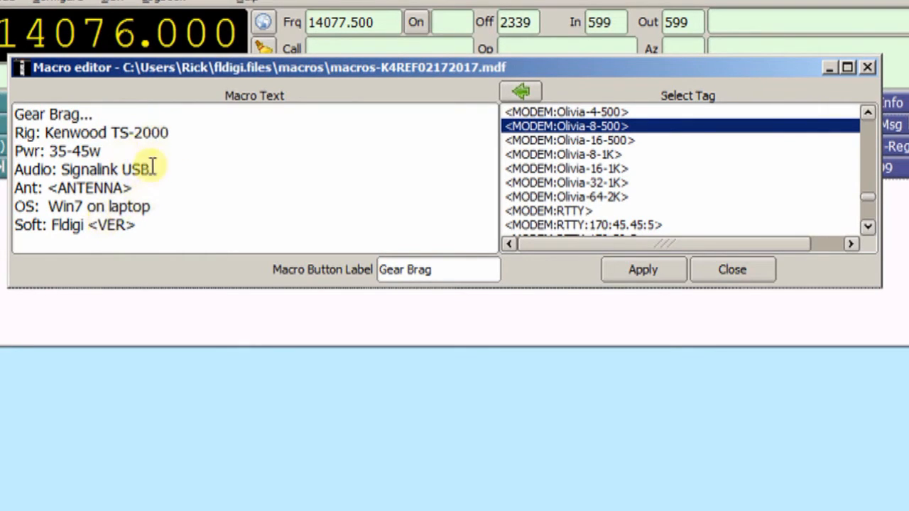
left_click(719, 269)
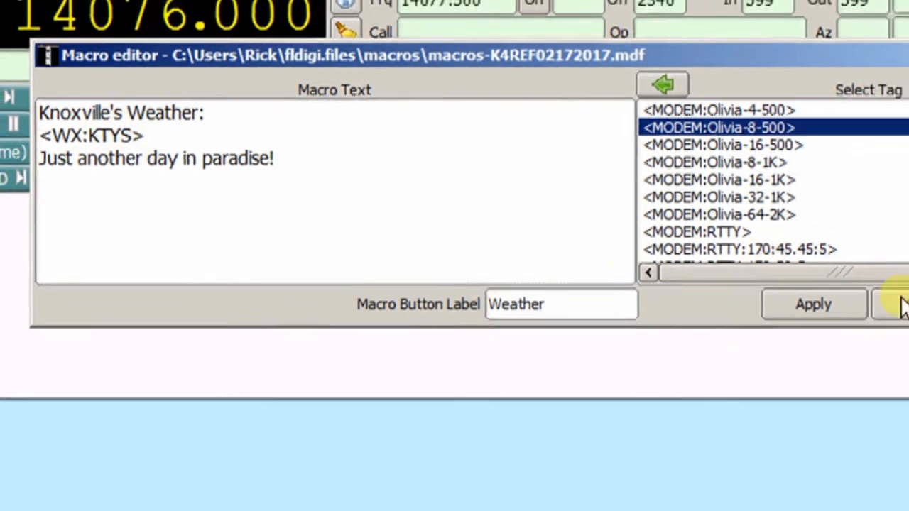
left_click(905, 305)
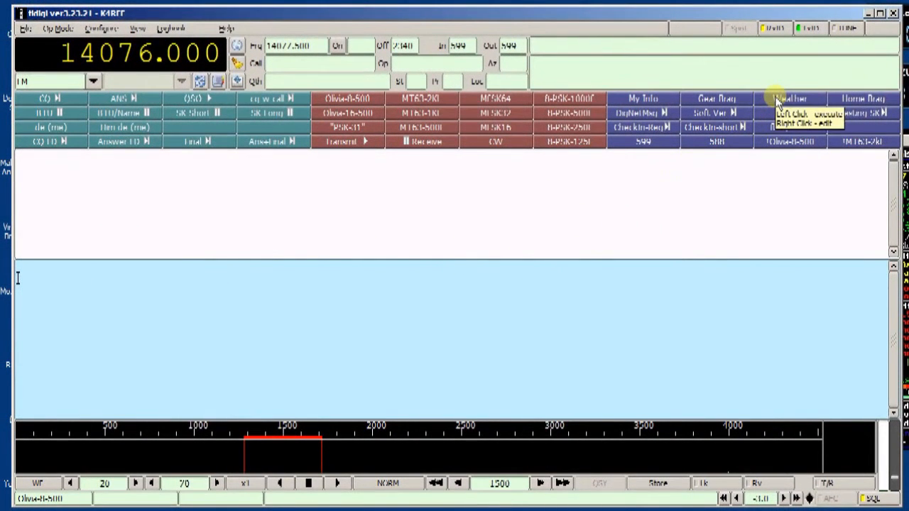
Run the Weather macro to insert the current Knoxville weather report into the transmit text.
left_click(777, 101)
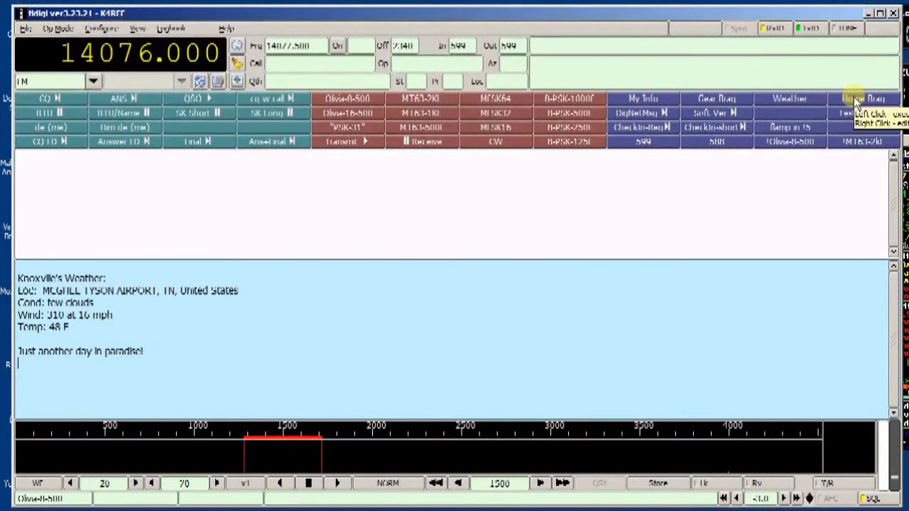
Review the definitions of the Home Brag, !Olivia-8-500 and CheckIn-Reg macros, closing the editor after each.
right_click(855, 102)
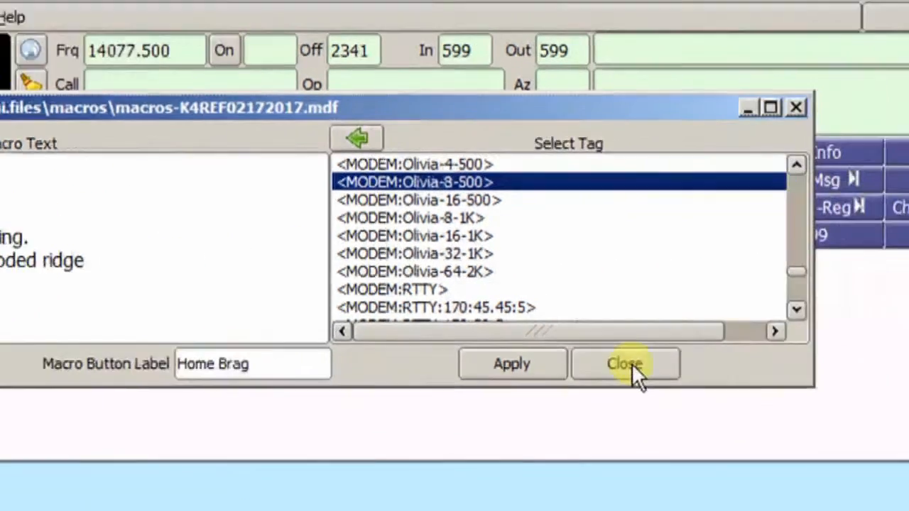
left_click(627, 366)
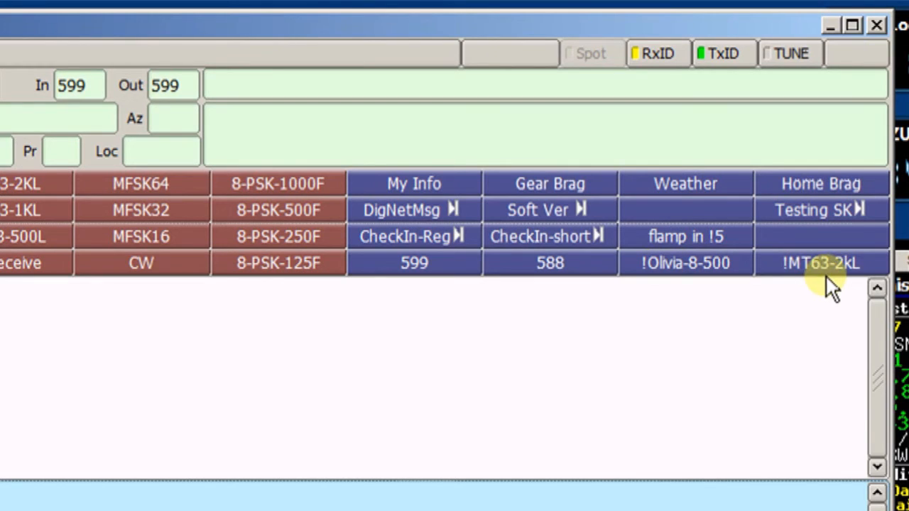
right_click(657, 266)
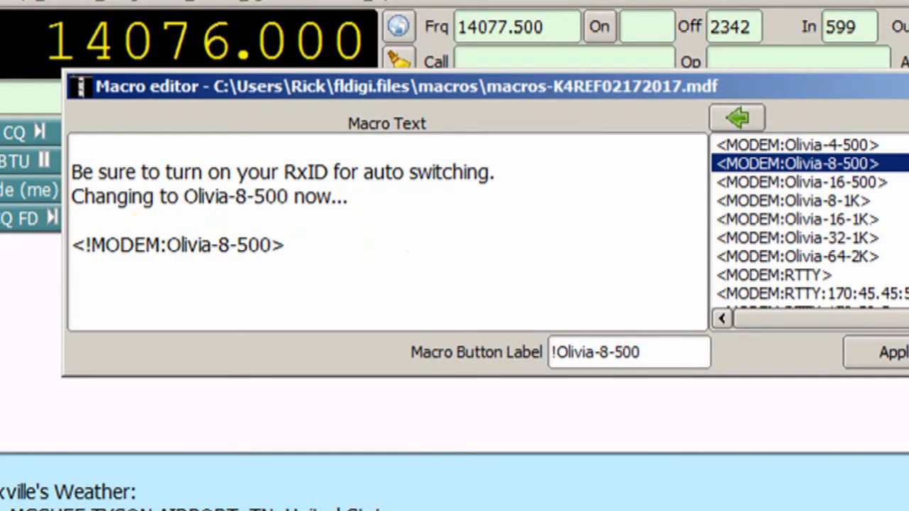
left_click(649, 238)
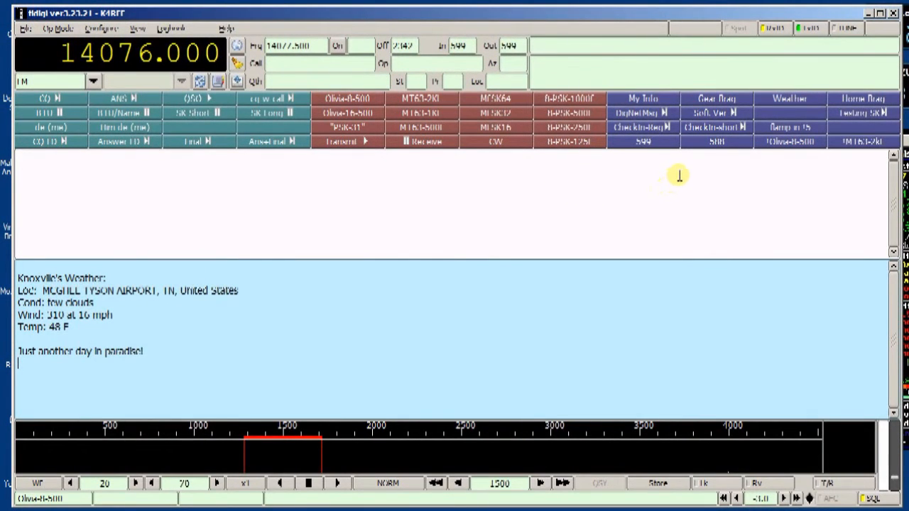
right_click(642, 128)
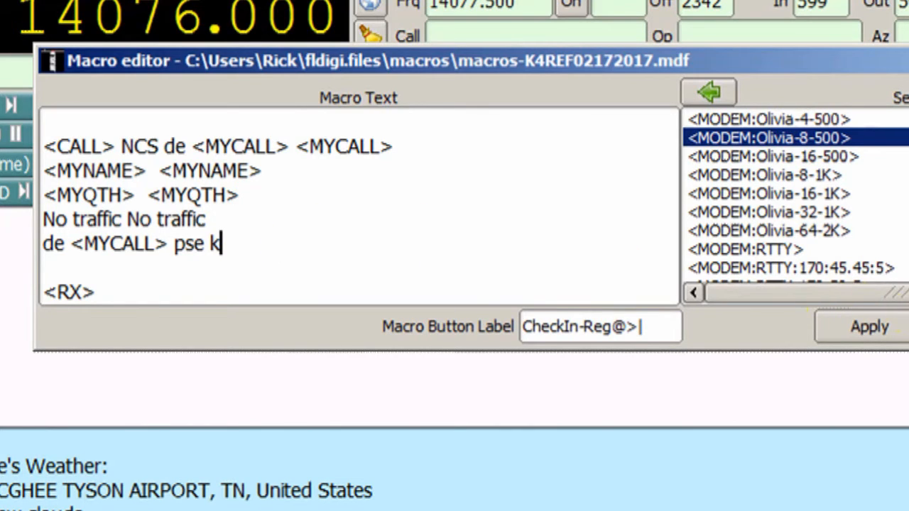
left_click(736, 266)
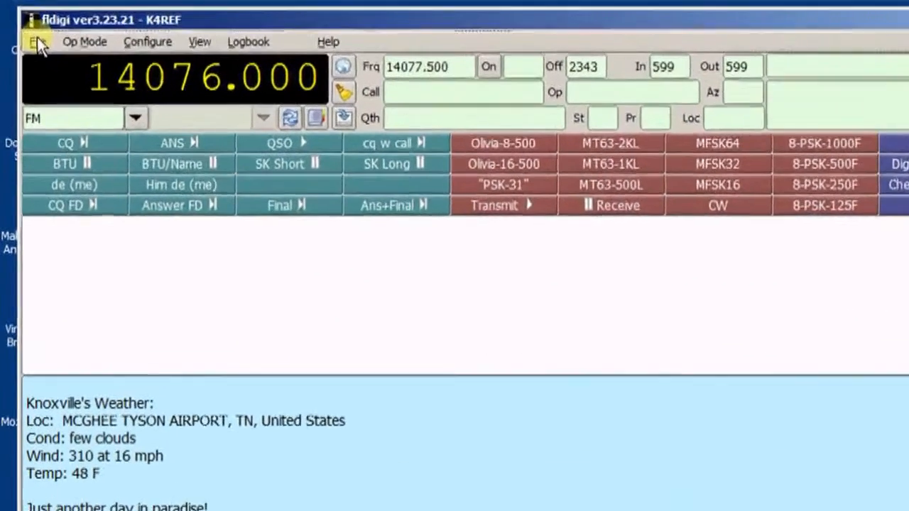
Start opening a macro file, examine the fldigi.files\macros folder and its .mdf files, and cancel without loading one.
left_click(37, 41)
mouse_move(55, 62)
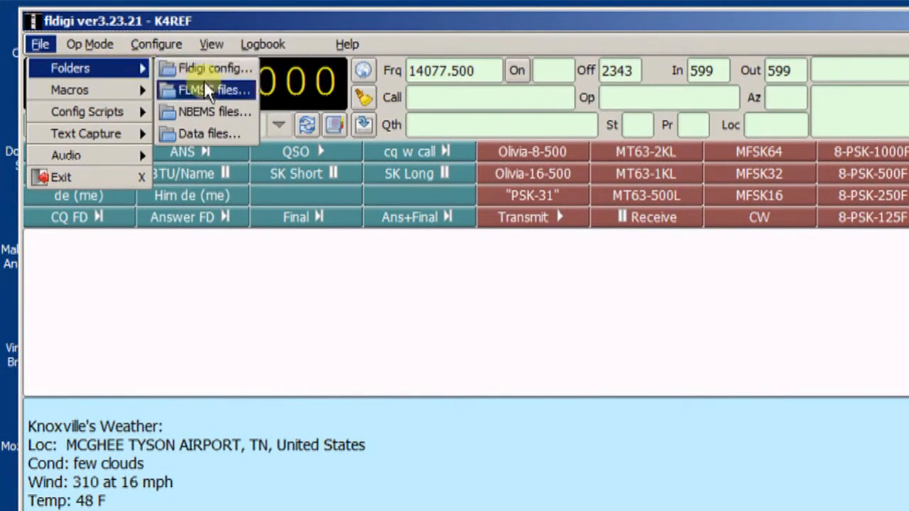
mouse_move(106, 88)
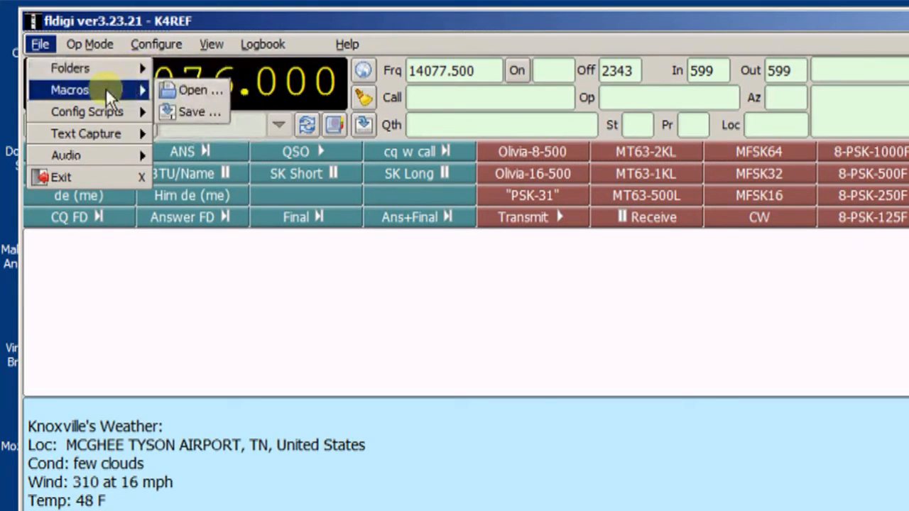
left_click(178, 89)
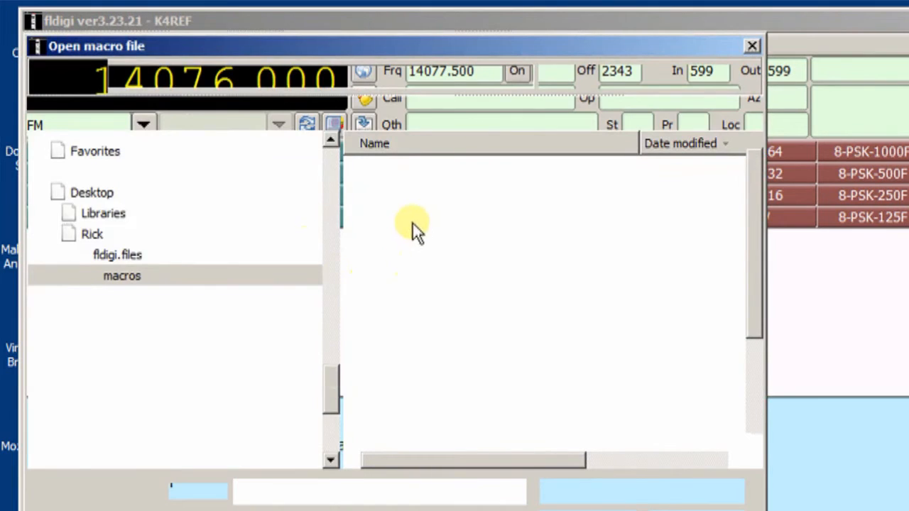
left_click_drag(402, 42, 467, 56)
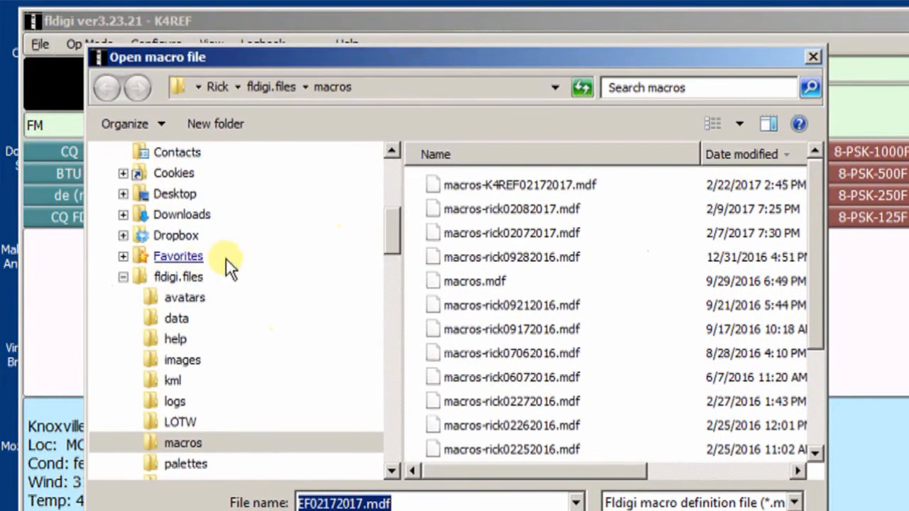
mouse_move(386, 236)
left_mouse_down()
mouse_move(388, 187)
mouse_move(383, 249)
mouse_move(384, 237)
left_mouse_up()
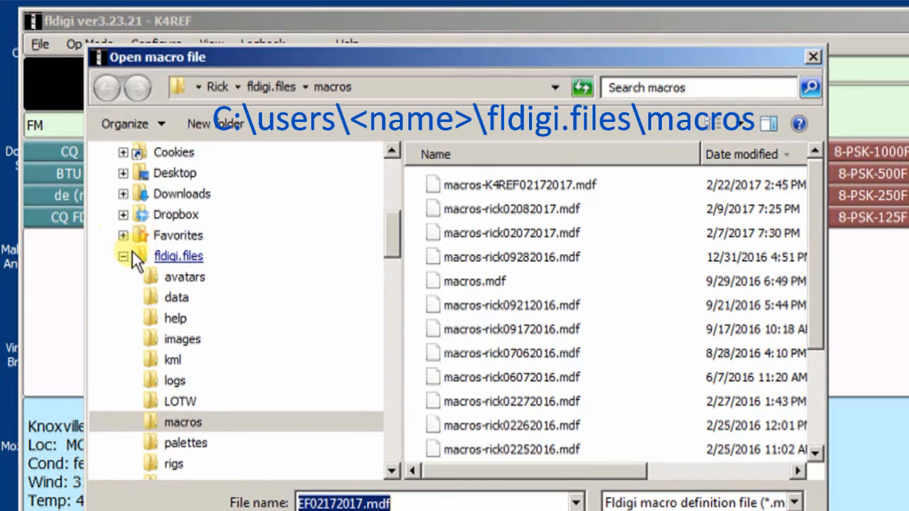
left_click_drag(389, 231, 369, 269)
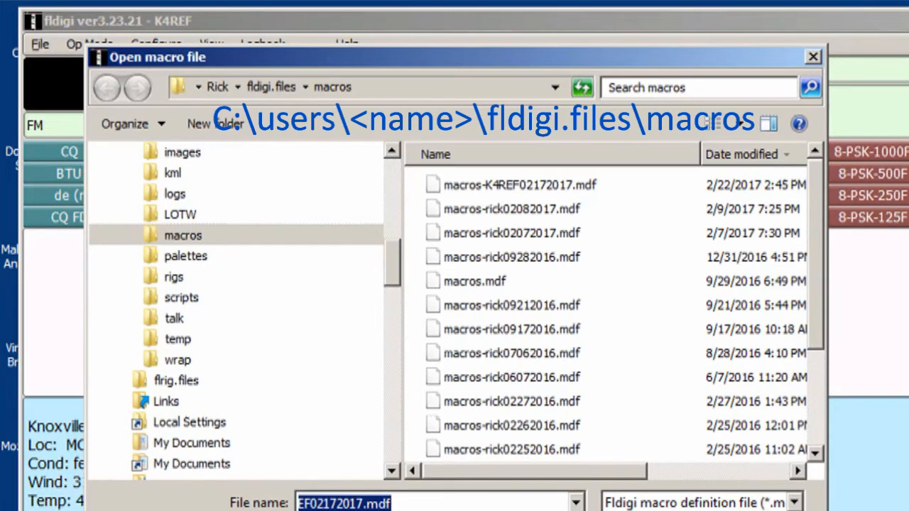
key("Escape")
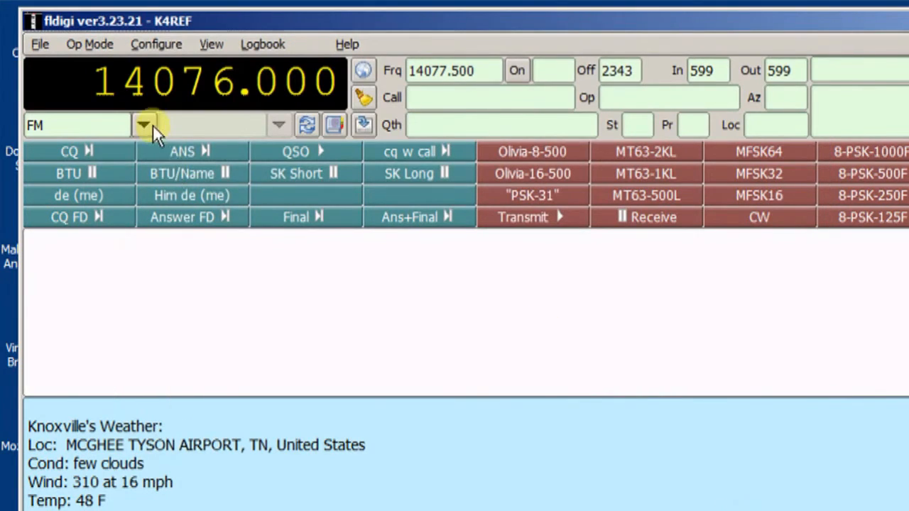
Show the commands for opening and saving macro files, and dismiss them without choosing either.
left_click(37, 44)
mouse_move(53, 86)
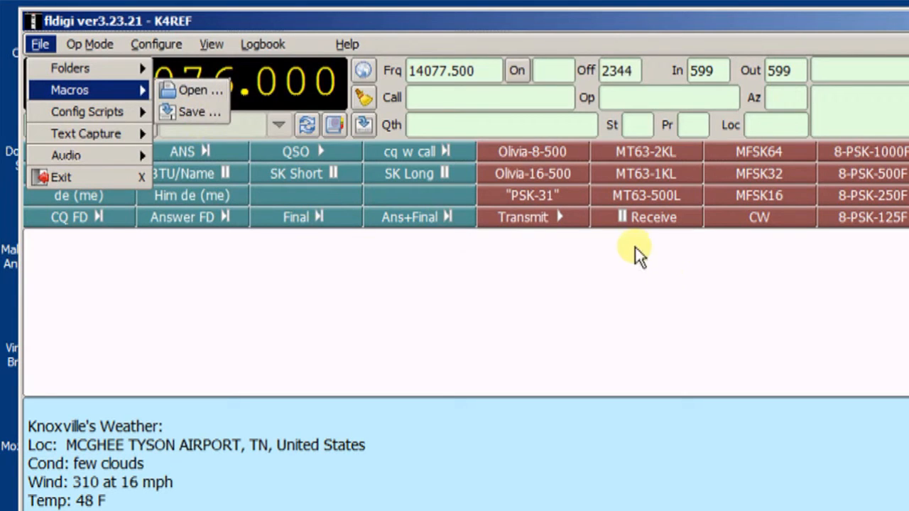
left_click(646, 278)
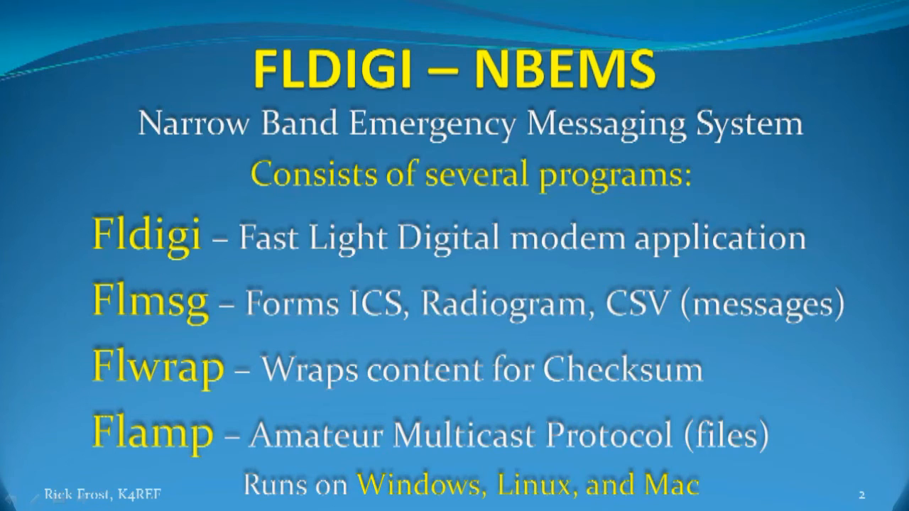
key("Right")
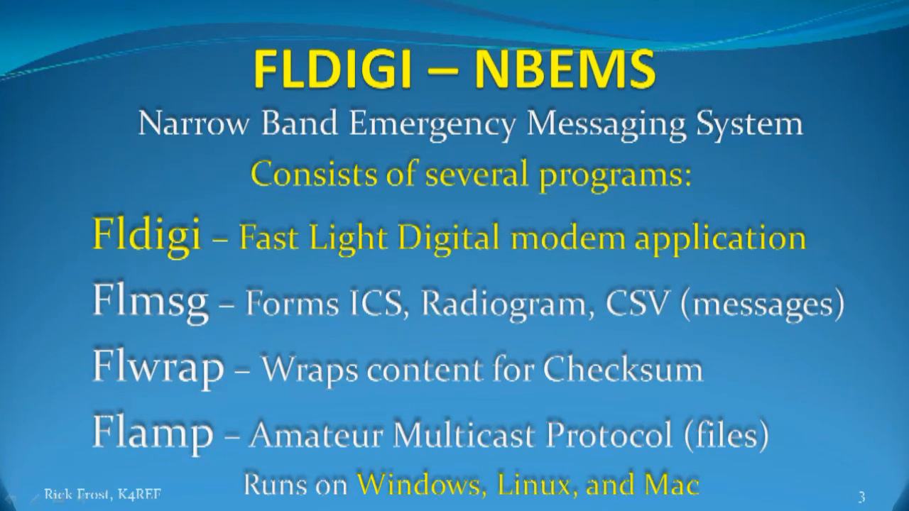
key("Right")
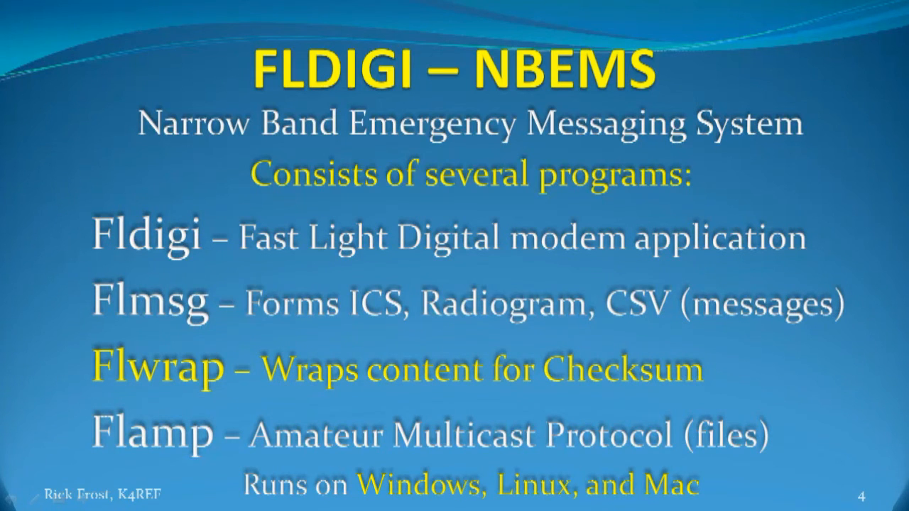
key("Right")
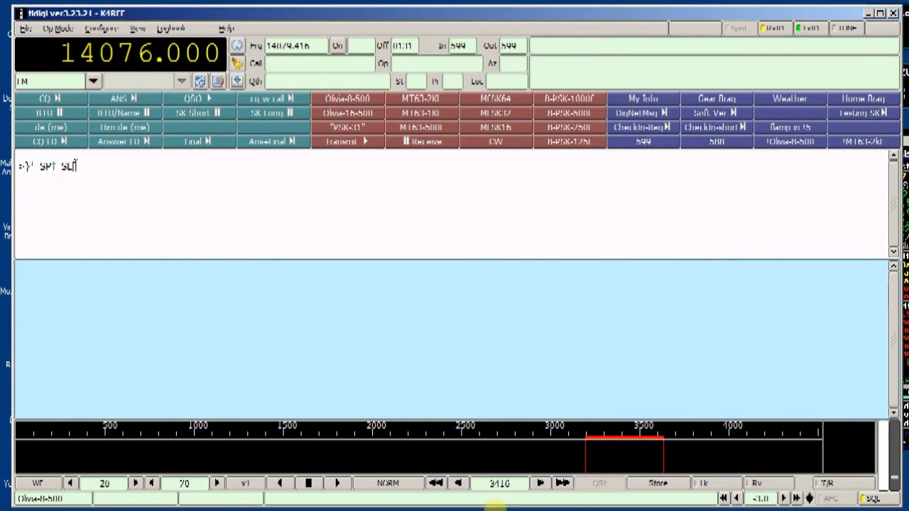
Switch to Flwrap and bring up the Flwrap Demo folder window next to it.
left_click(494, 504)
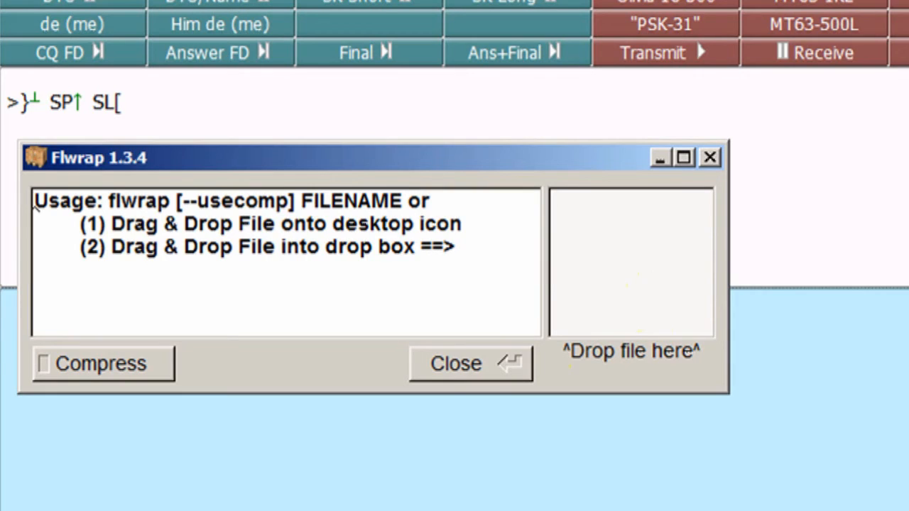
left_click(710, 508)
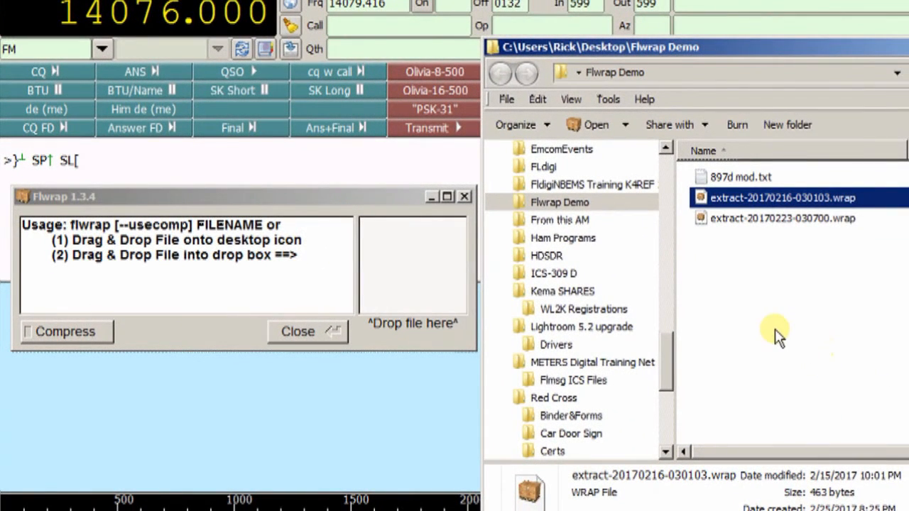
Unwrap extract-20170216-030103.wrap through Flwrap's drop box and select the extracted .213 file in the Flwrap Demo folder.
left_click(705, 217)
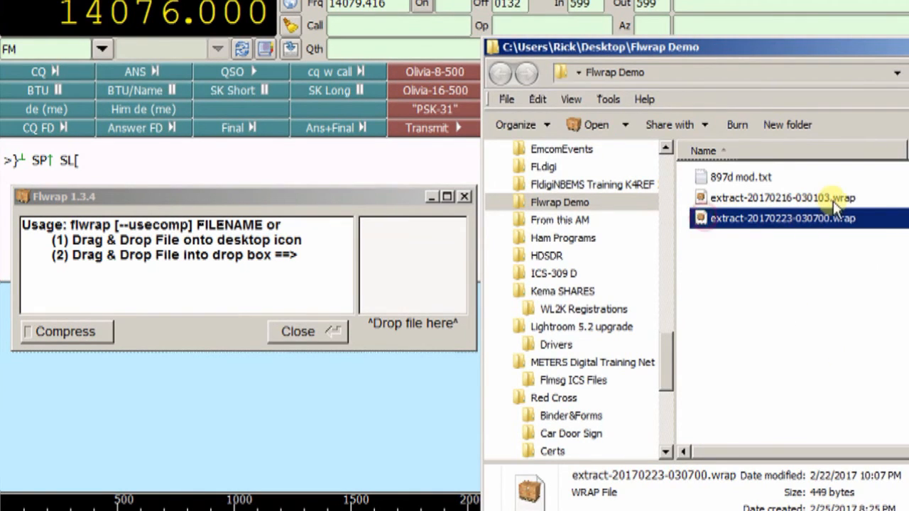
left_click(701, 199)
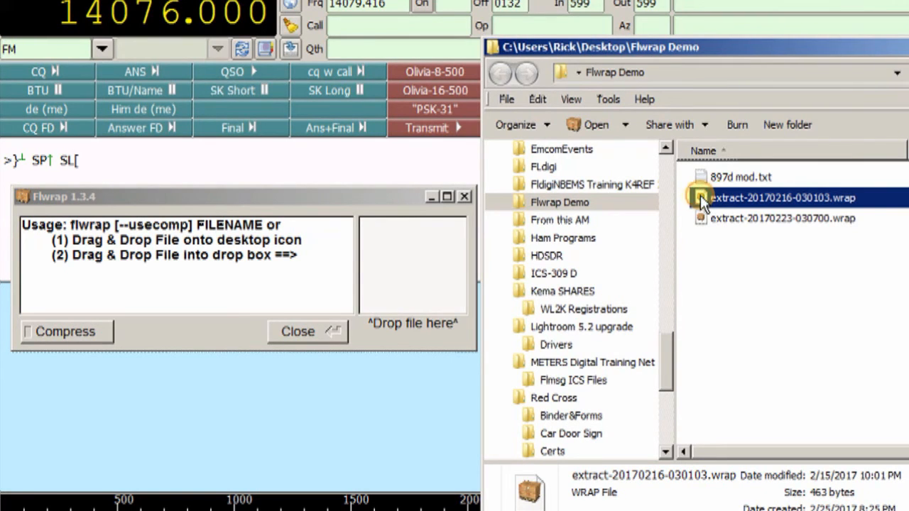
left_click_drag(700, 198, 424, 261)
left_click_drag(410, 259, 410, 262)
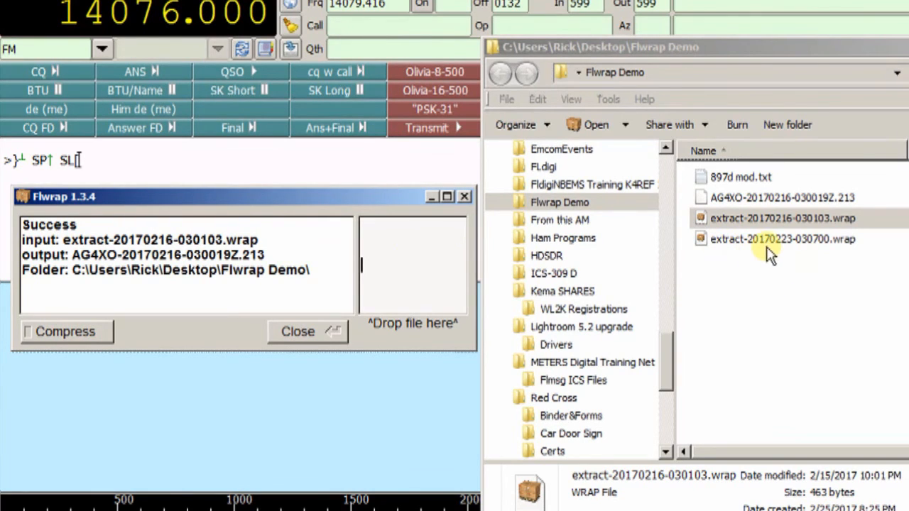
left_click(745, 196)
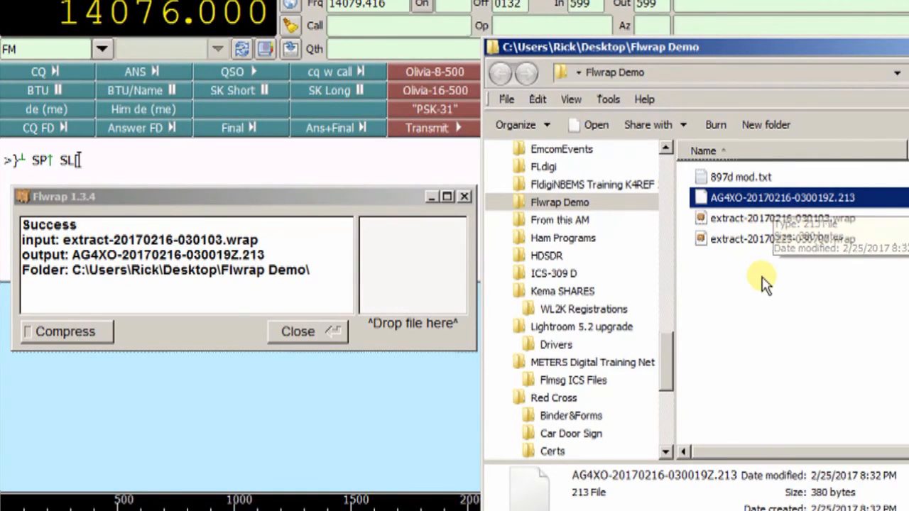
Wrap 897d mod.txt through Flwrap's drop box without compression and select the resulting .wrap file.
left_click(740, 177)
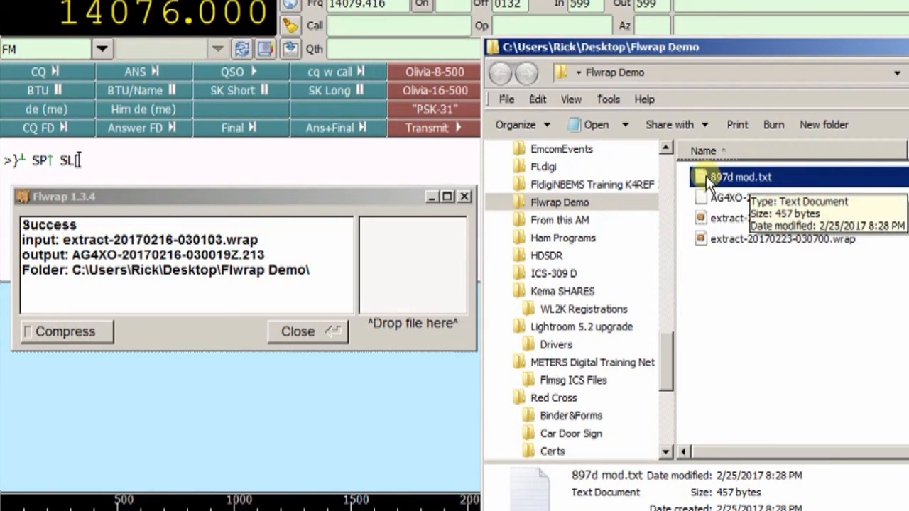
left_click_drag(709, 177, 422, 259)
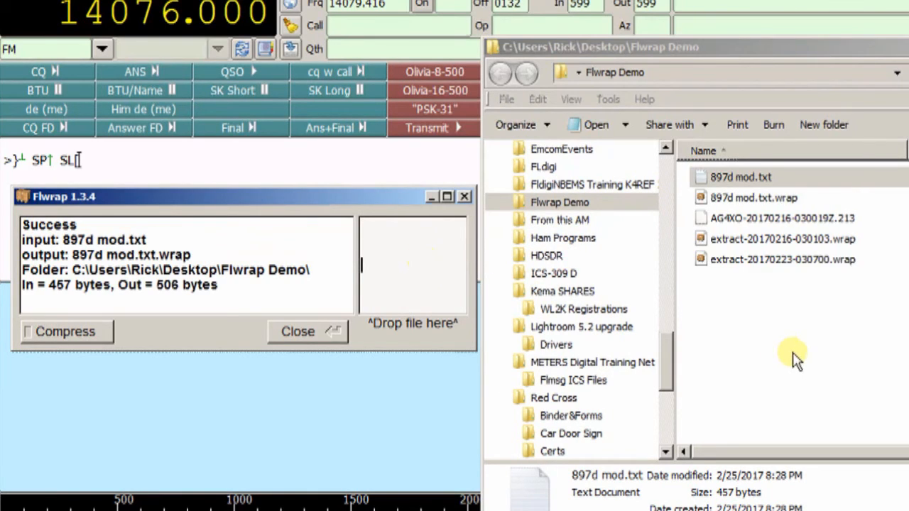
left_click(702, 199)
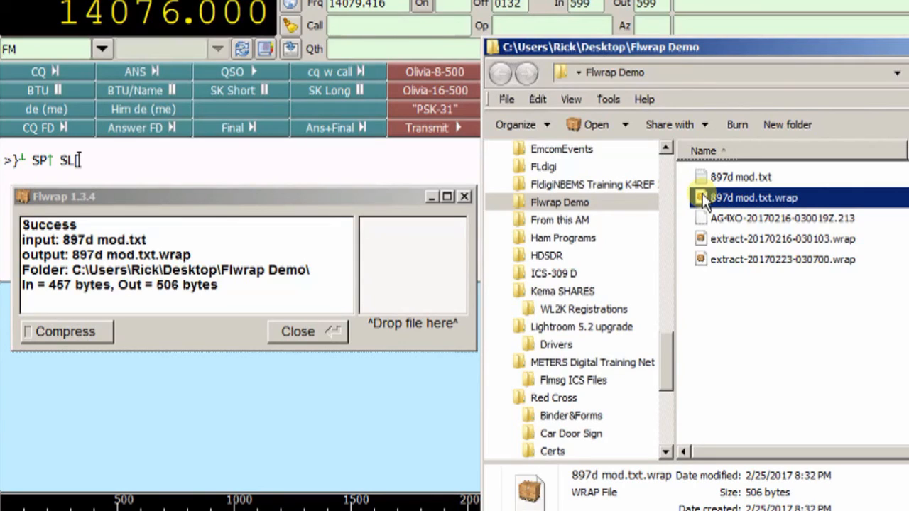
Check in the properties of extract-20170223-030700.wrap which program opens it, and close the properties.
left_click(706, 263)
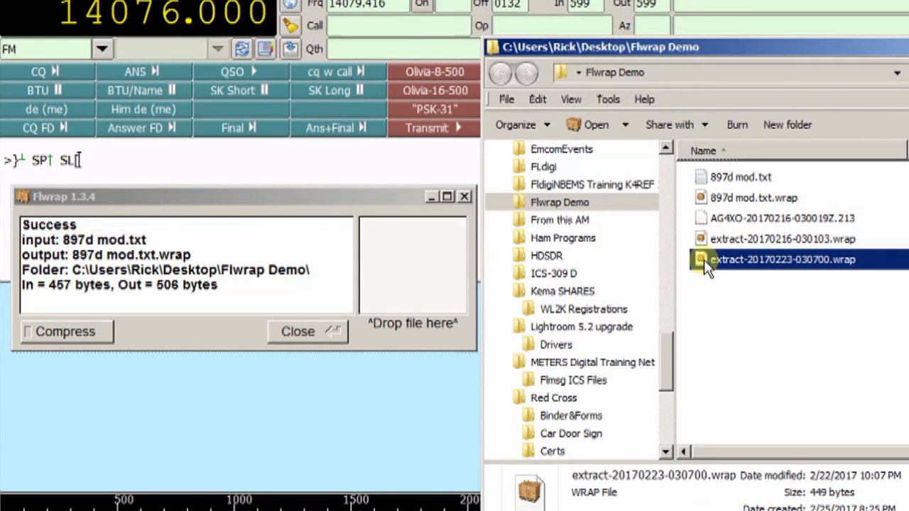
right_click(704, 260)
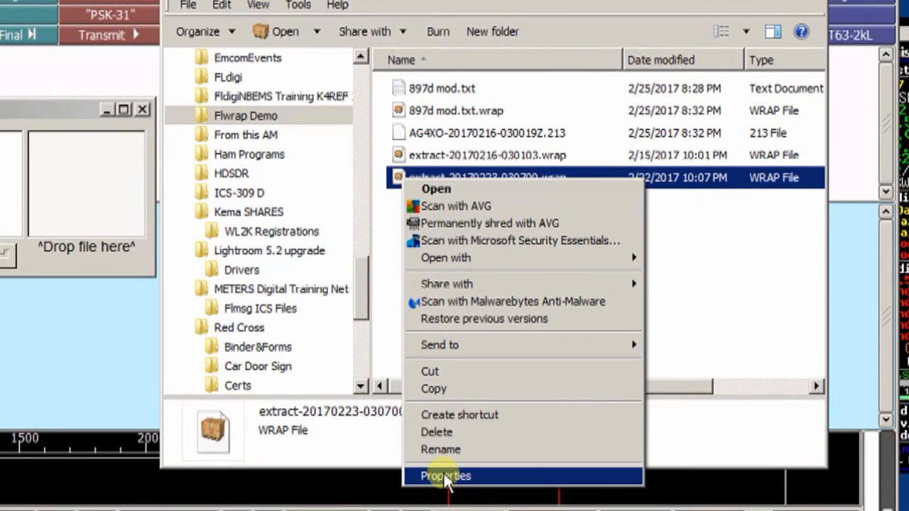
left_click(446, 478)
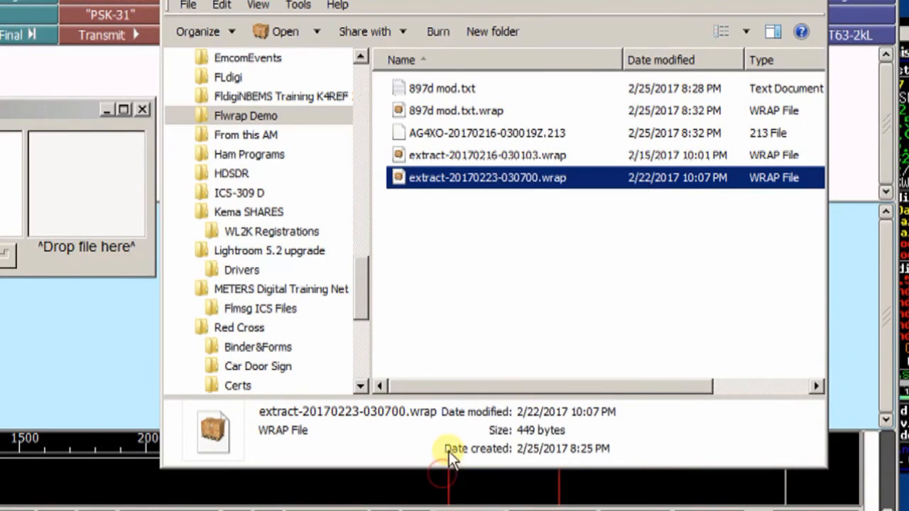
left_click_drag(504, 62, 434, 0)
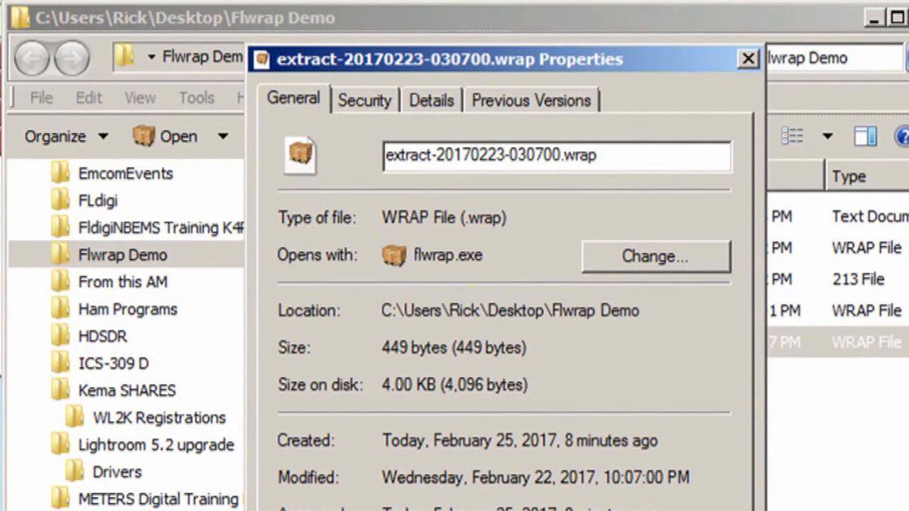
key("Escape")
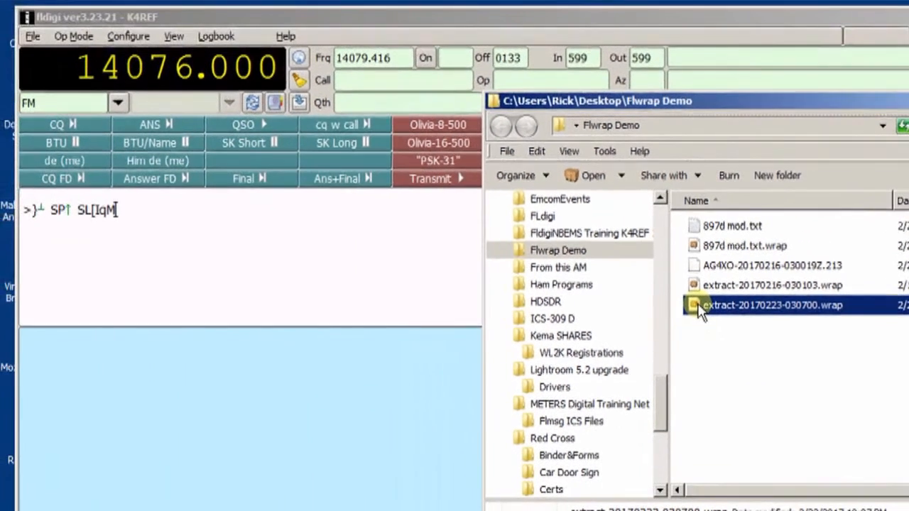
Unwrap extract-20170223-030700.wrap by opening it directly from the folder, and move the Flwrap window clear of the file list.
double_click(702, 309)
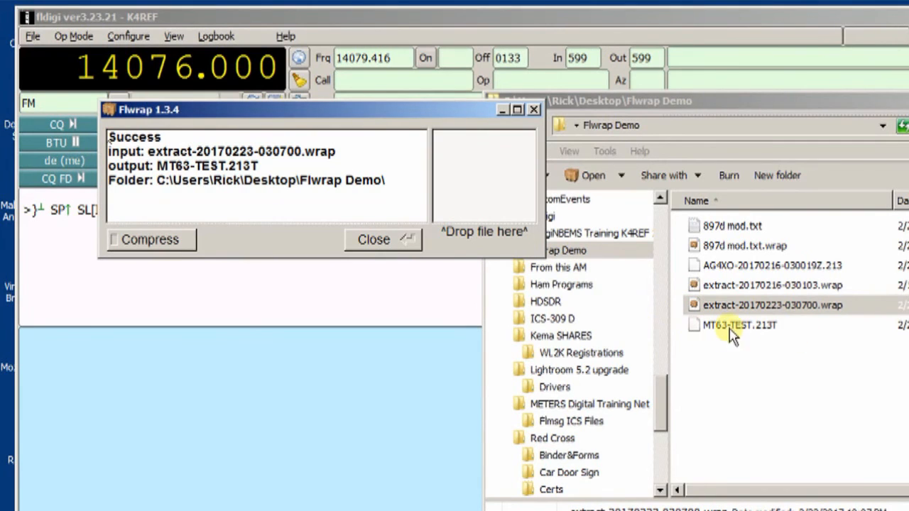
left_click_drag(482, 113, 415, 173)
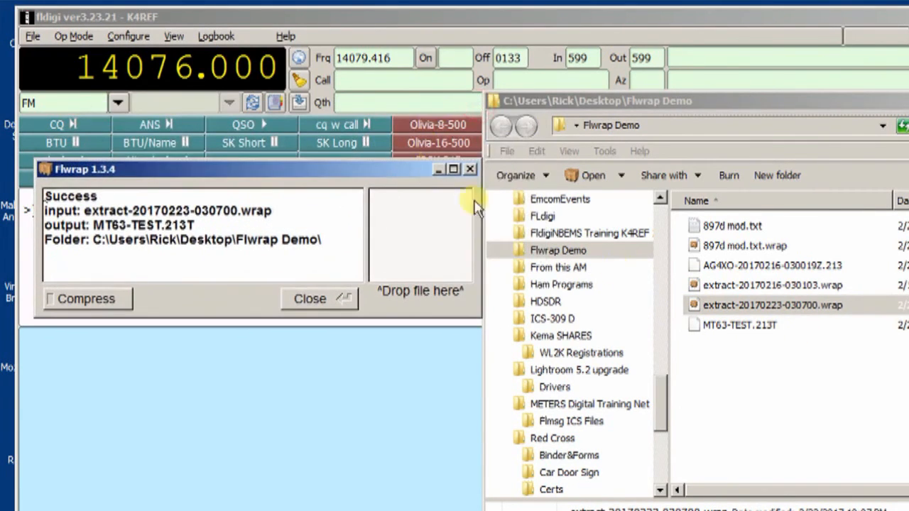
Select the extracted MT63-TEST.213T file in the Flwrap Demo folder to view its details, clear the selection, and close Flwrap.
left_click(719, 332)
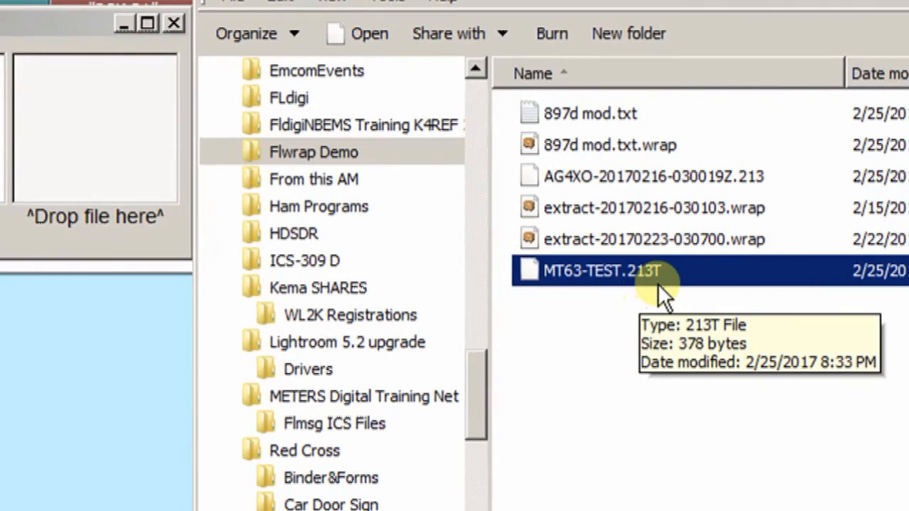
left_click(618, 307)
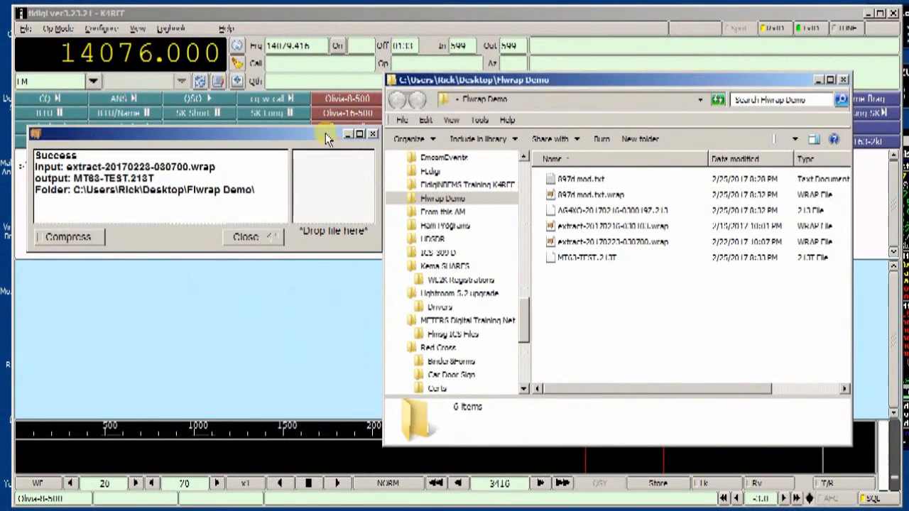
left_click(327, 136)
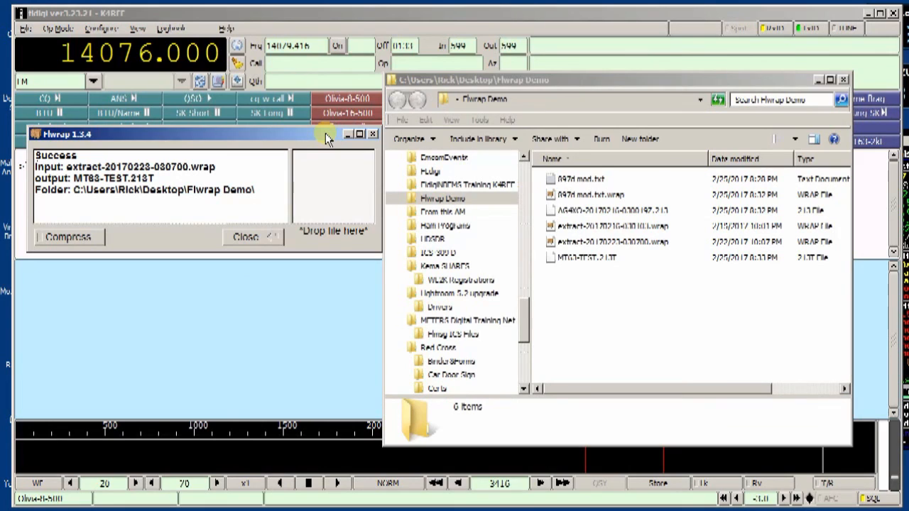
left_click(372, 134)
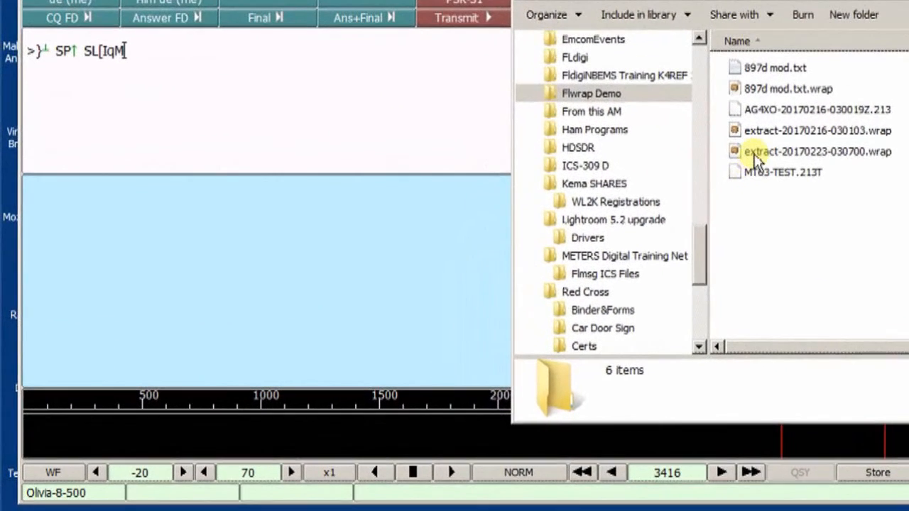
Load 897d mod.txt.wrap from the folder into fldigi's transmit pane and review its wrap tags from beginning to end.
left_click(737, 96)
left_click_drag(738, 95, 334, 239)
scroll(334, 239, "up", 5)
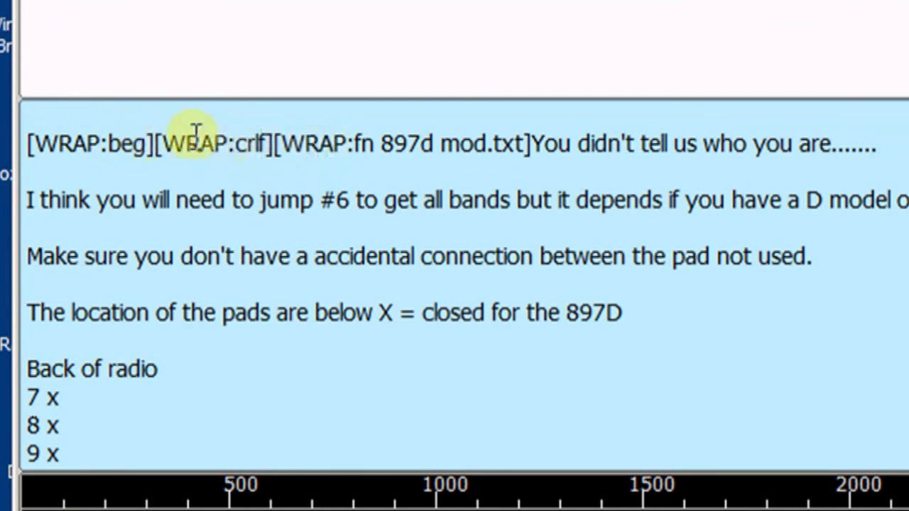
scroll(146, 131, "down", 4)
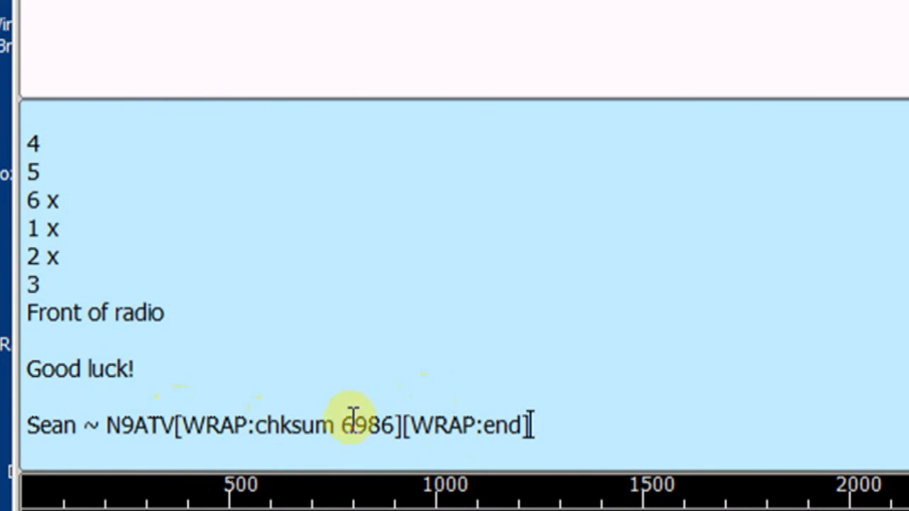
scroll(542, 255, "up", 5)
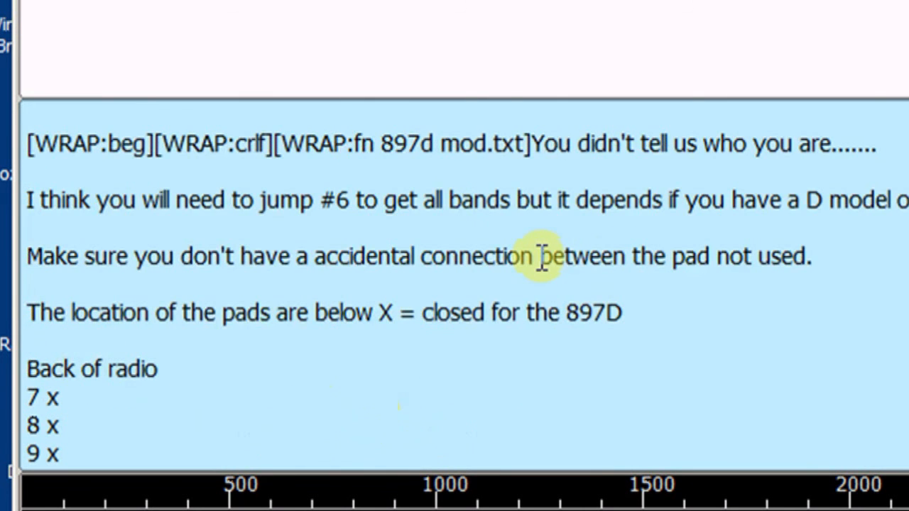